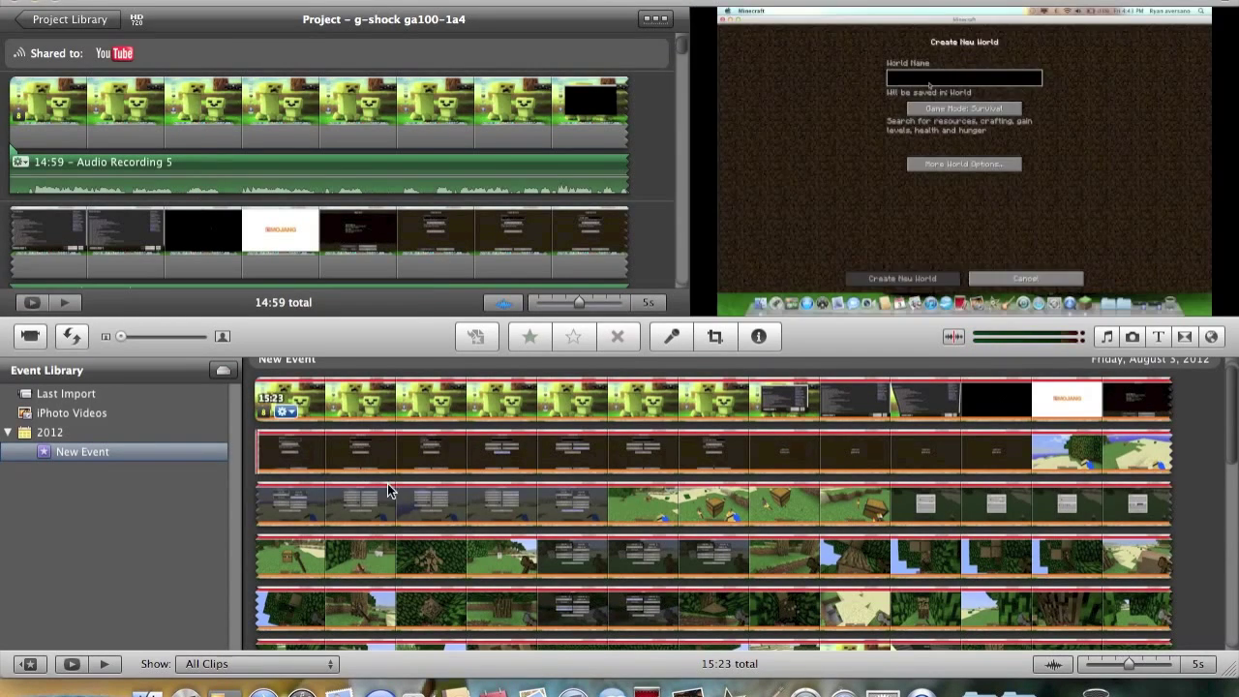
Select the entire Minecraft screen recording clip in New Event, starting from its first frame
scroll(290, 426, "up", 1)
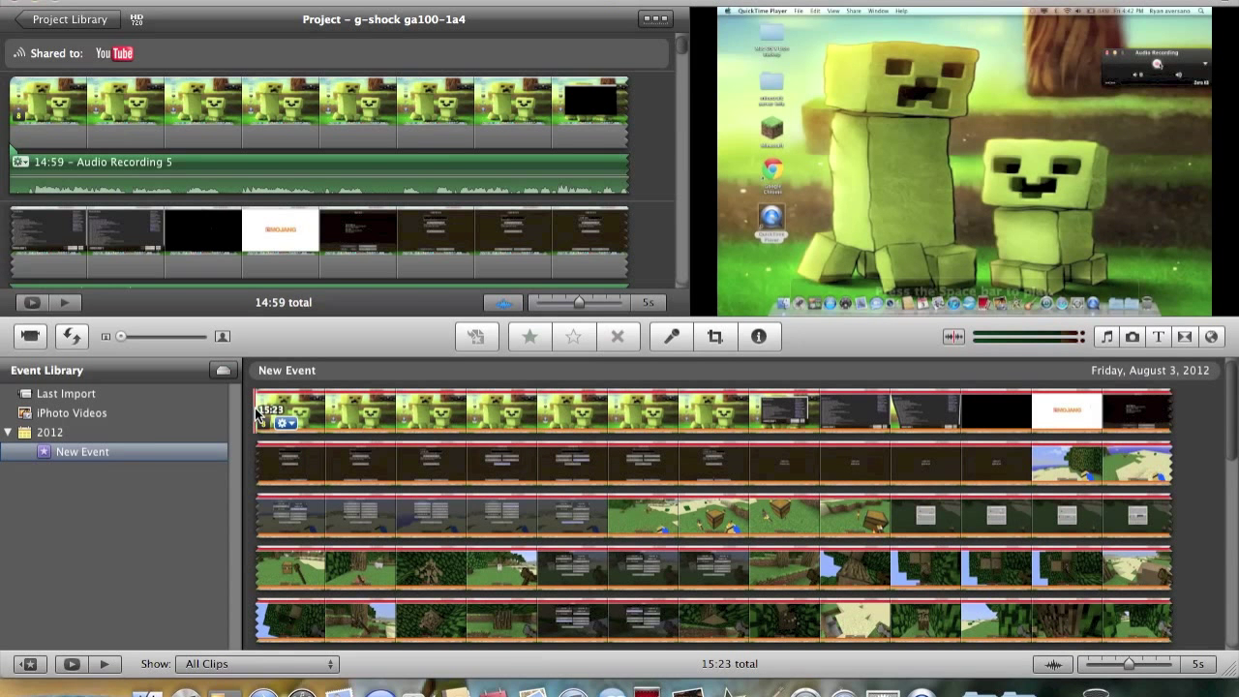
right_click(254, 408)
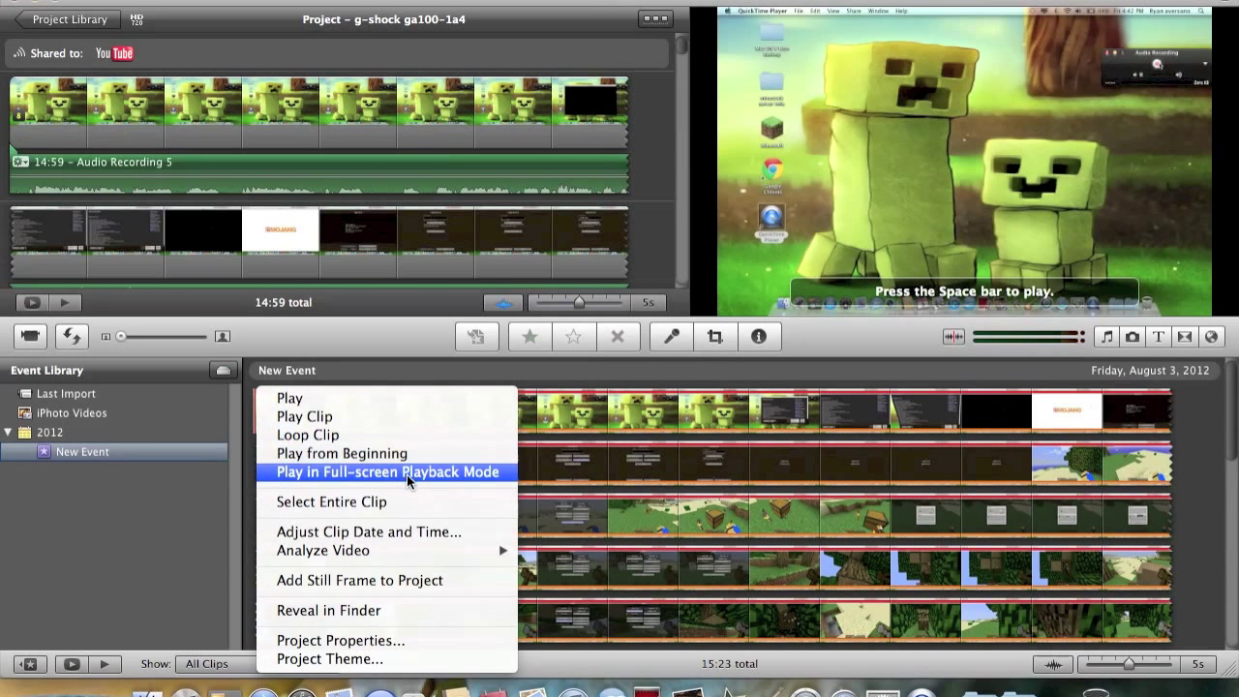
left_click(424, 503)
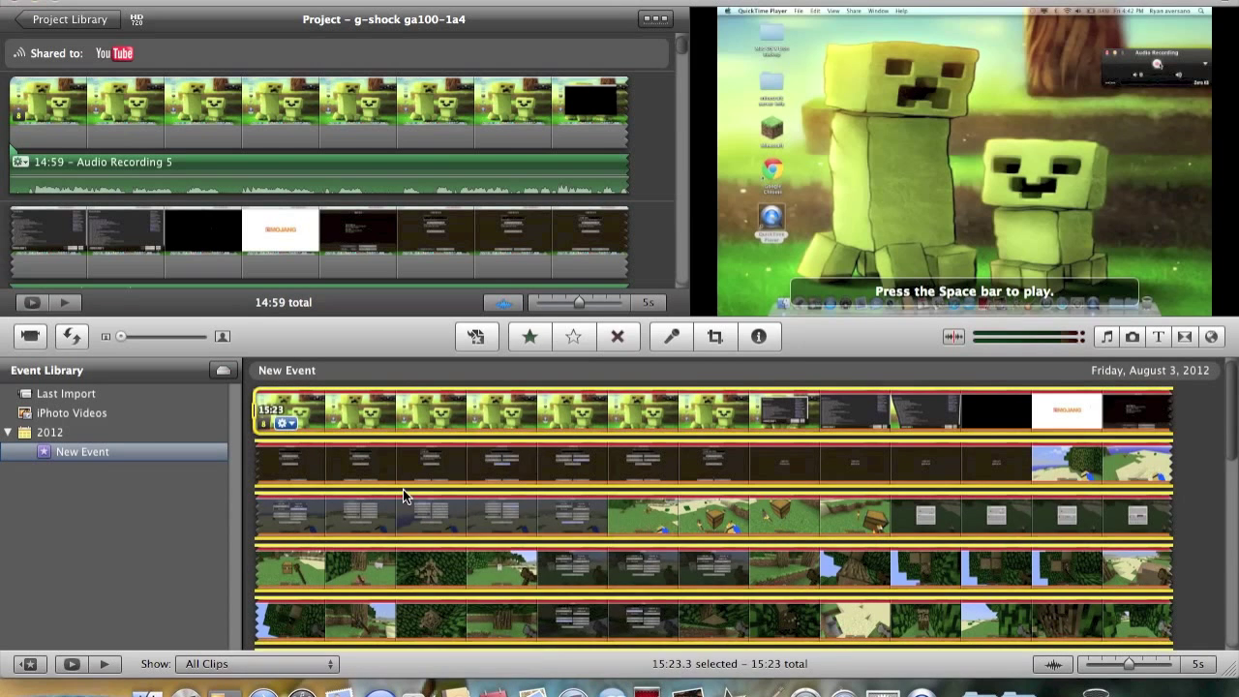
Examine the clip's playback, adjustment and Analyze Video options, and look through the footage in New Event
right_click(404, 490)
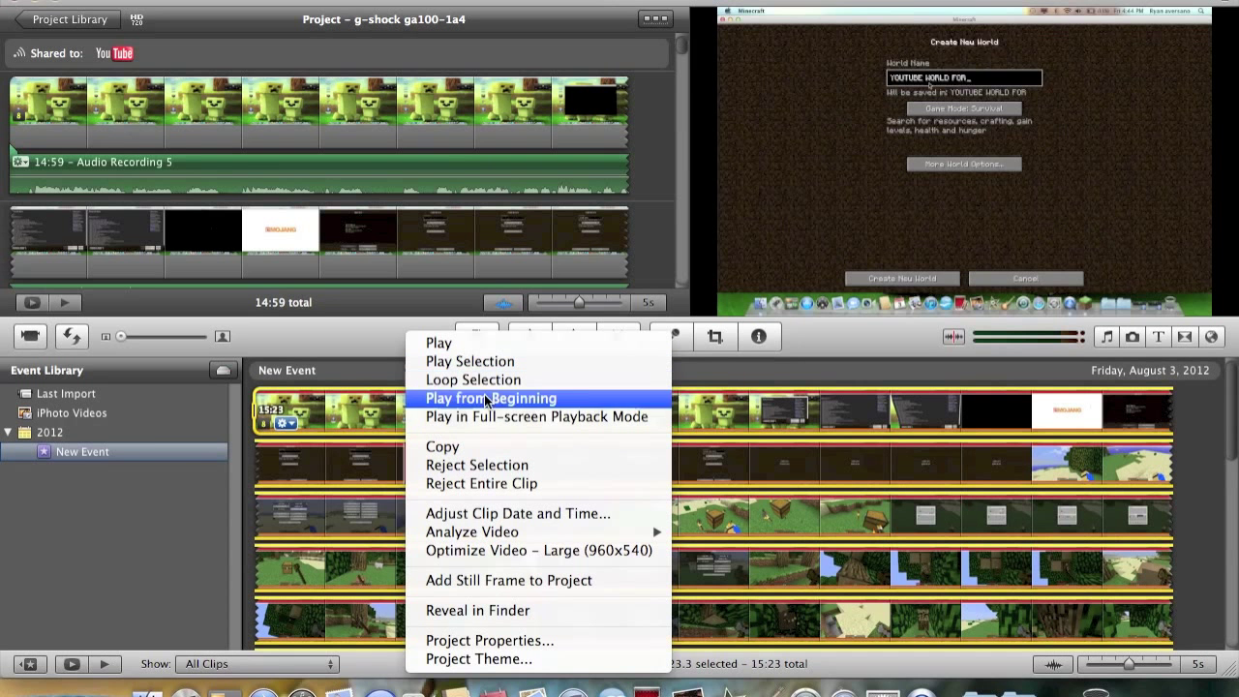
left_click(453, 484)
right_click(447, 482)
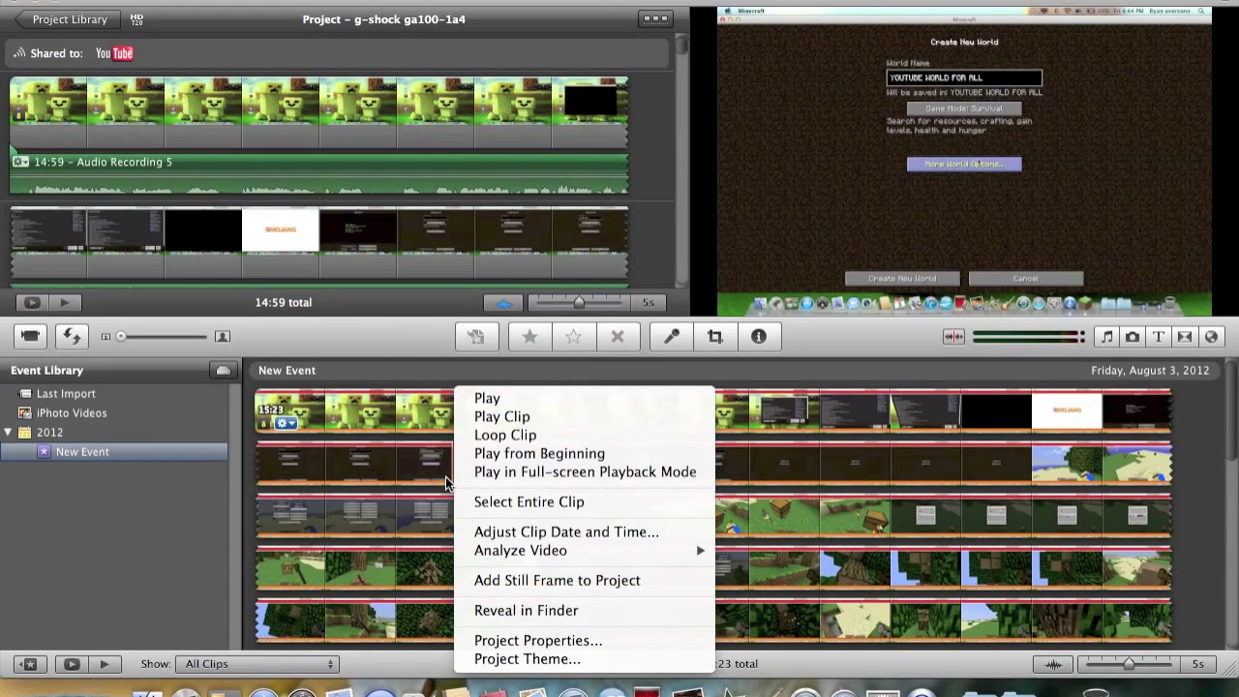
left_click(286, 428)
left_click(286, 426)
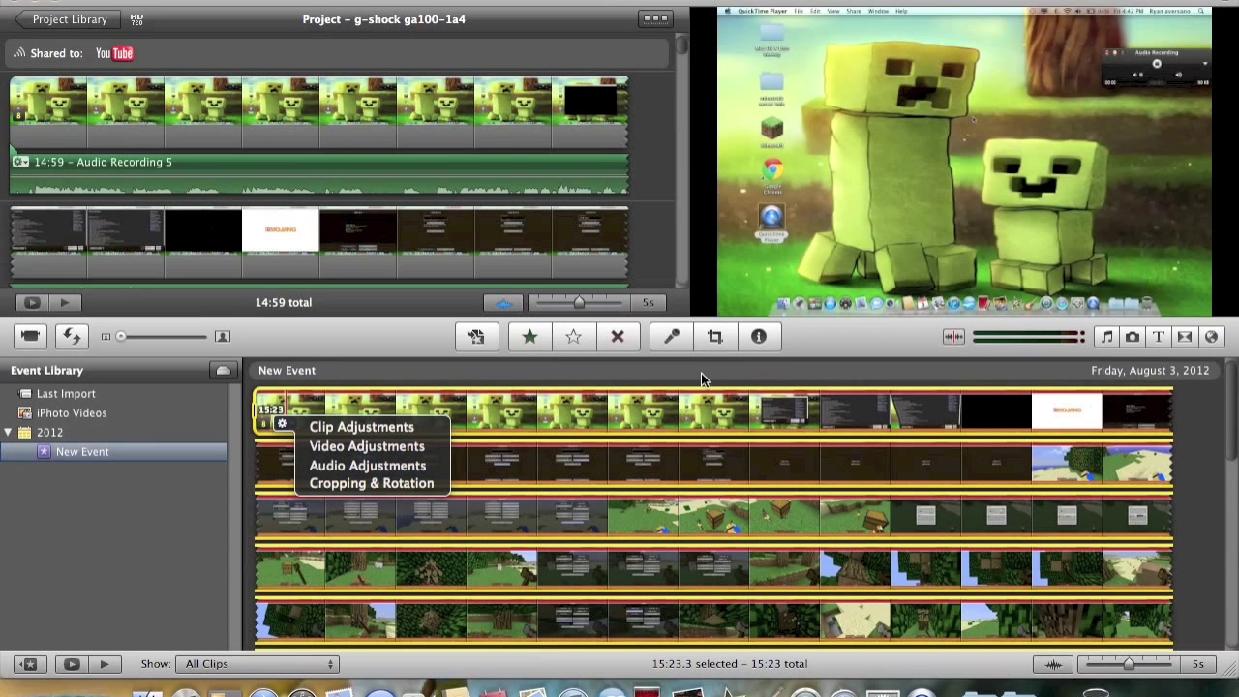
left_click(781, 424)
right_click(782, 424)
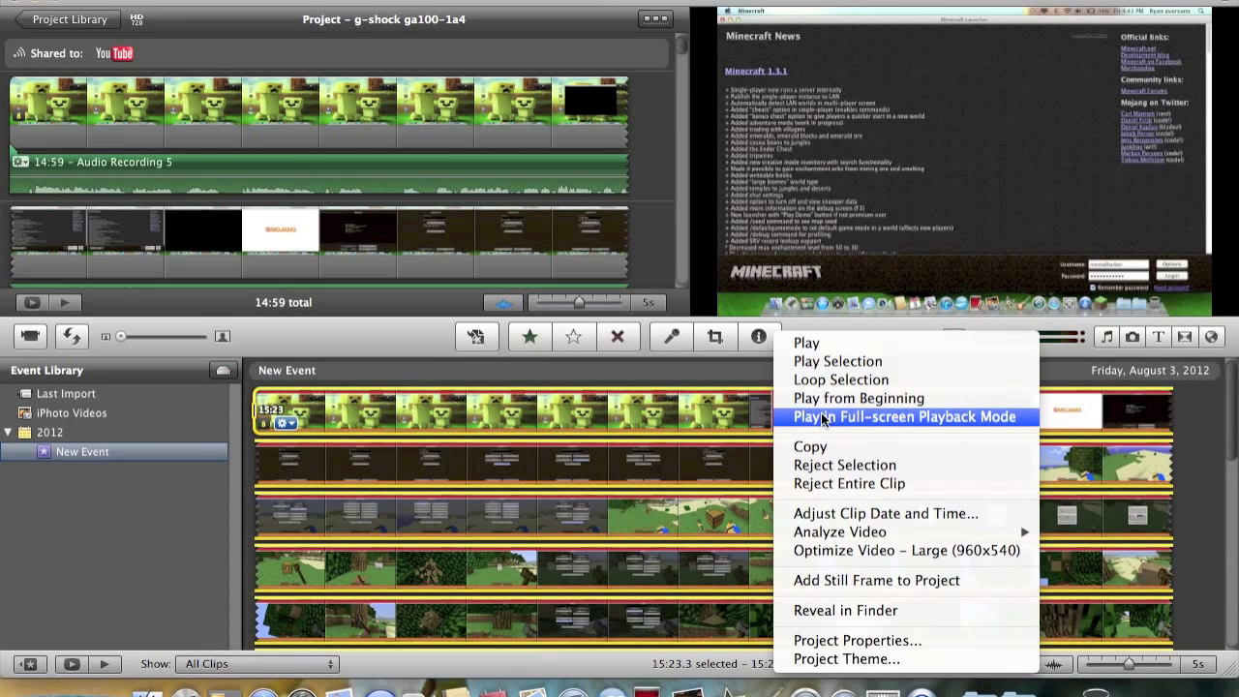
mouse_move(913, 532)
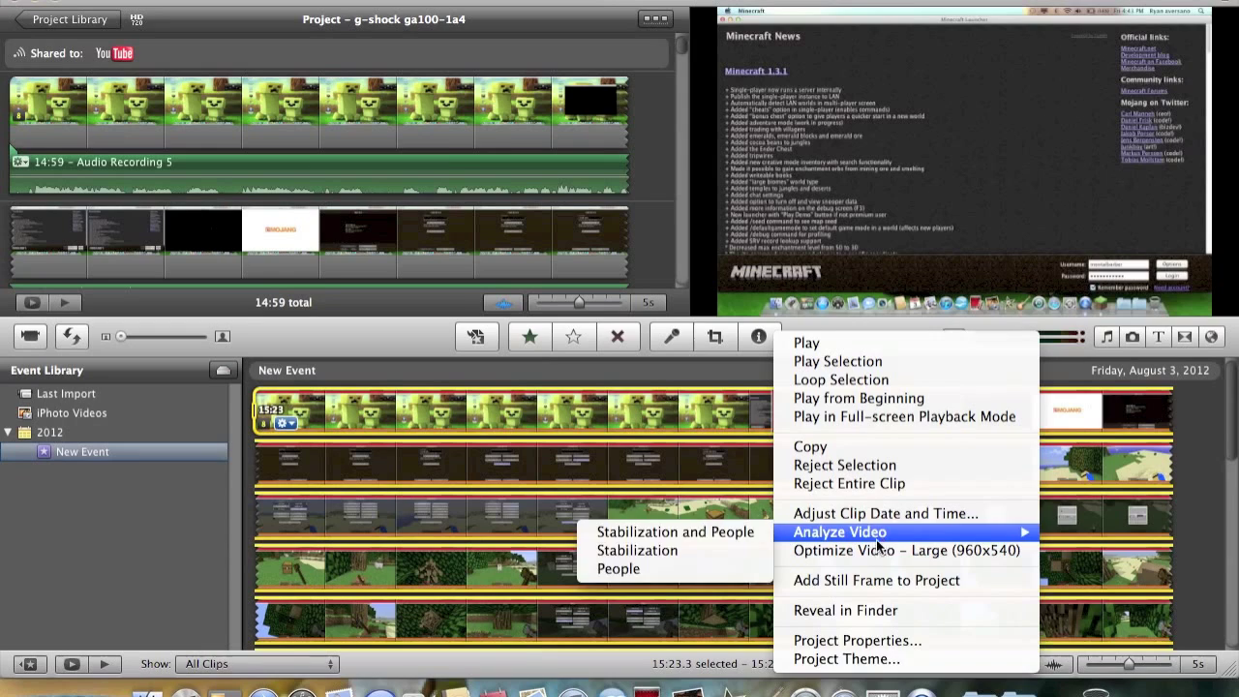
left_click(94, 524)
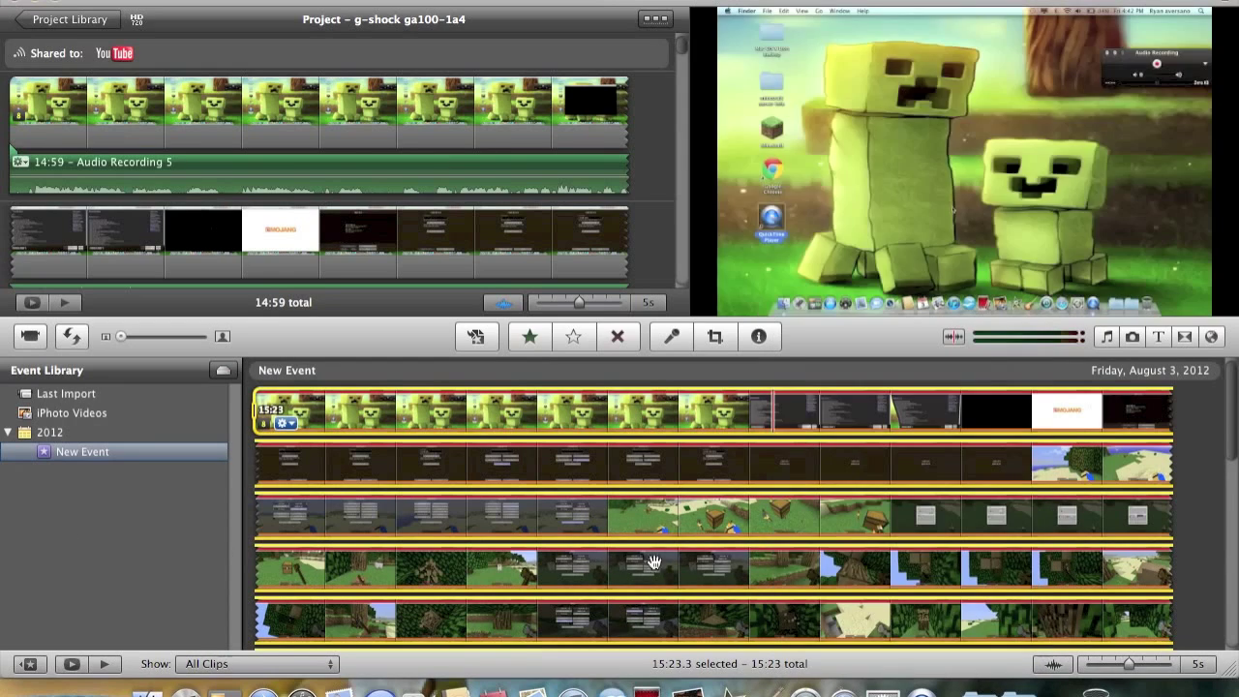
scroll(930, 511, "down", 5)
scroll(928, 503, "down", 8)
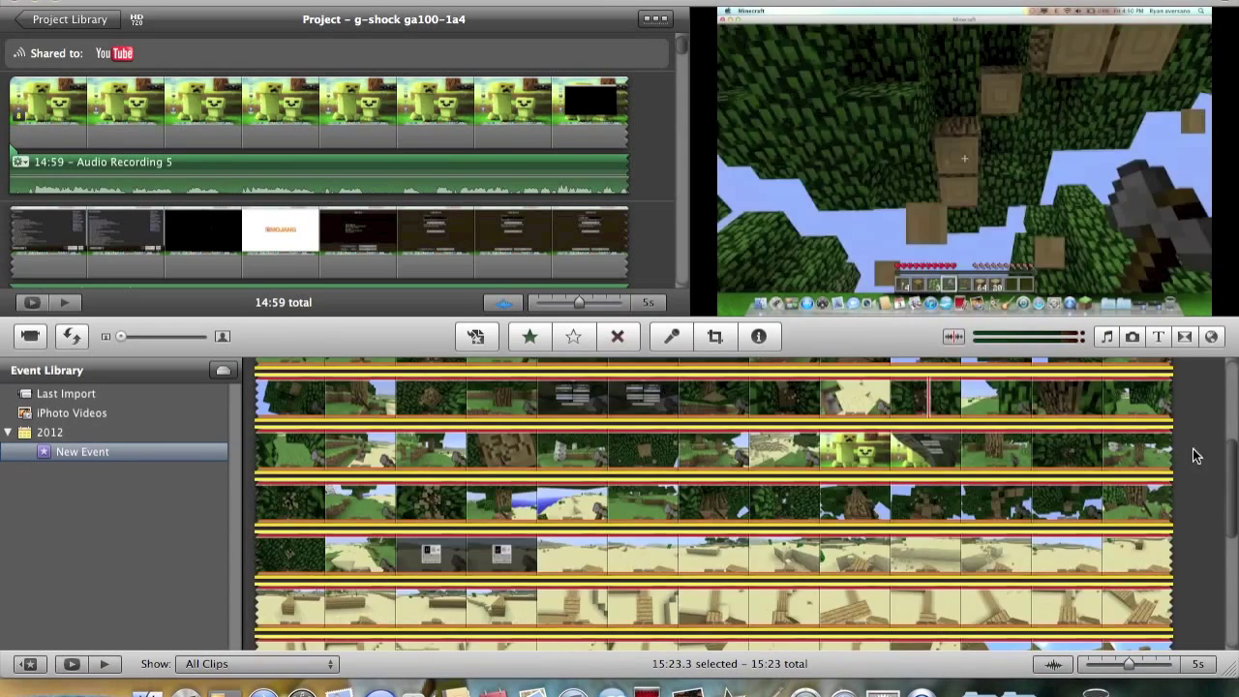
left_click_drag(1232, 581, 1210, 338)
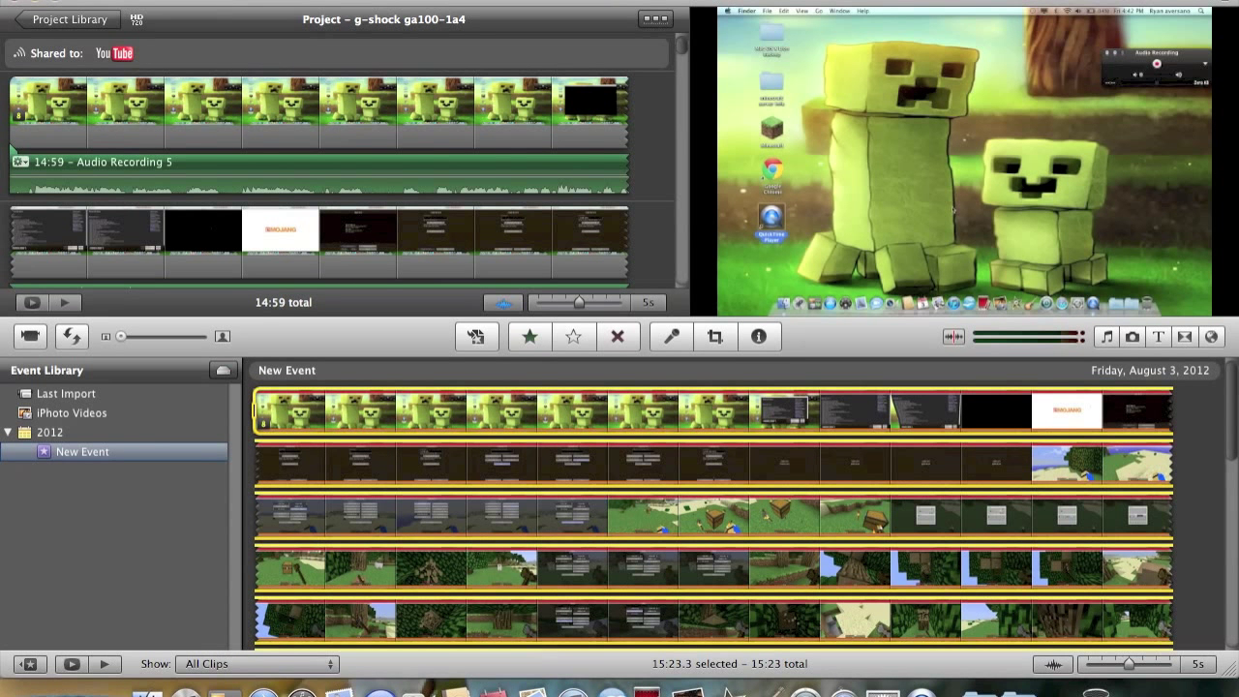
Try to import the movie Screen Recording 8 from the Desktop into New Event
left_click(126, 1)
mouse_move(79, 1)
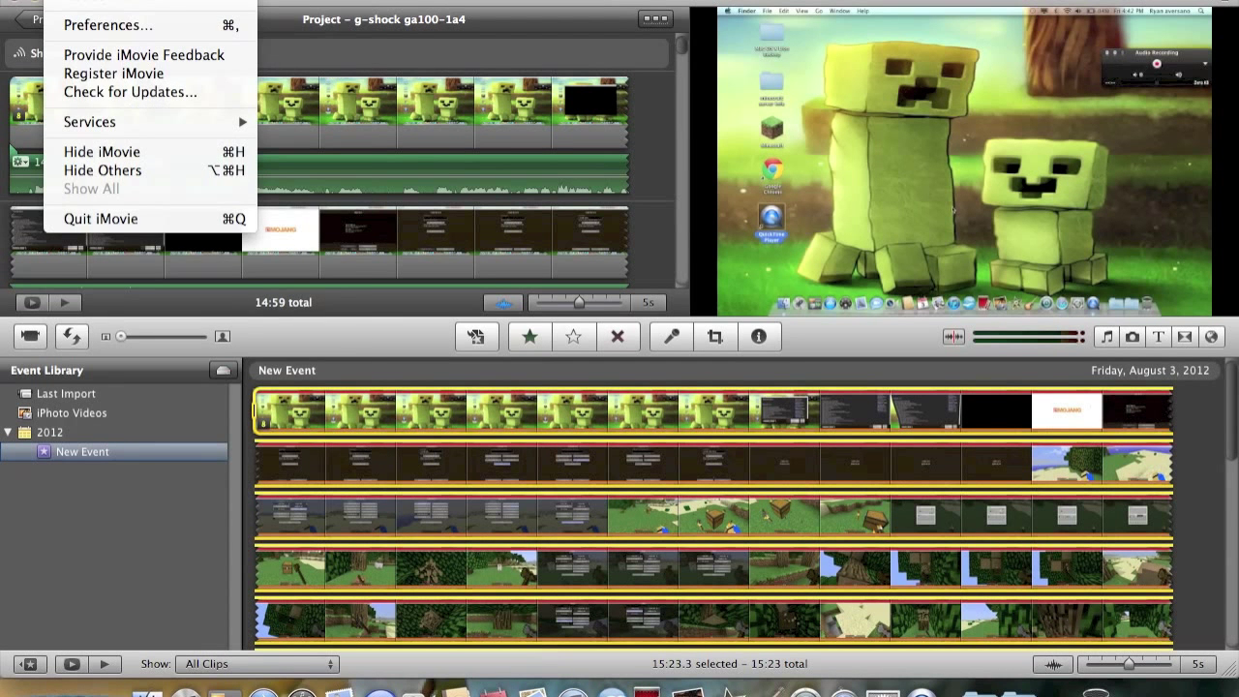
mouse_move(126, 1)
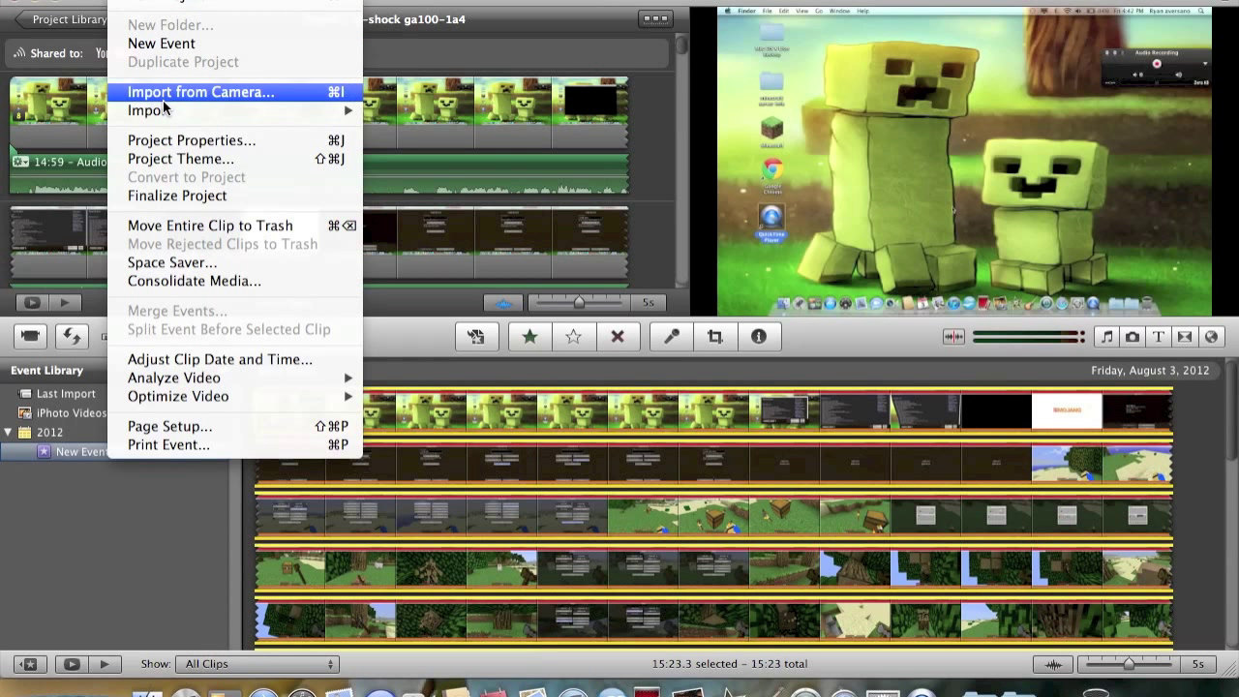
mouse_move(164, 112)
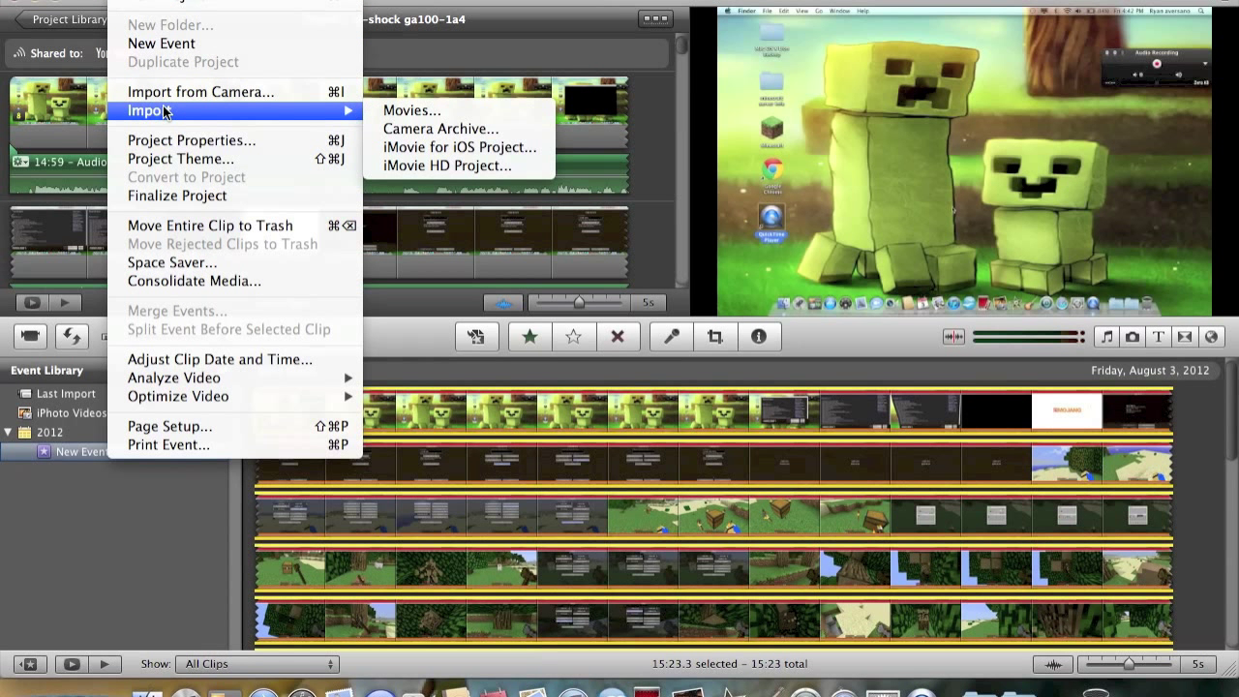
left_click(412, 111)
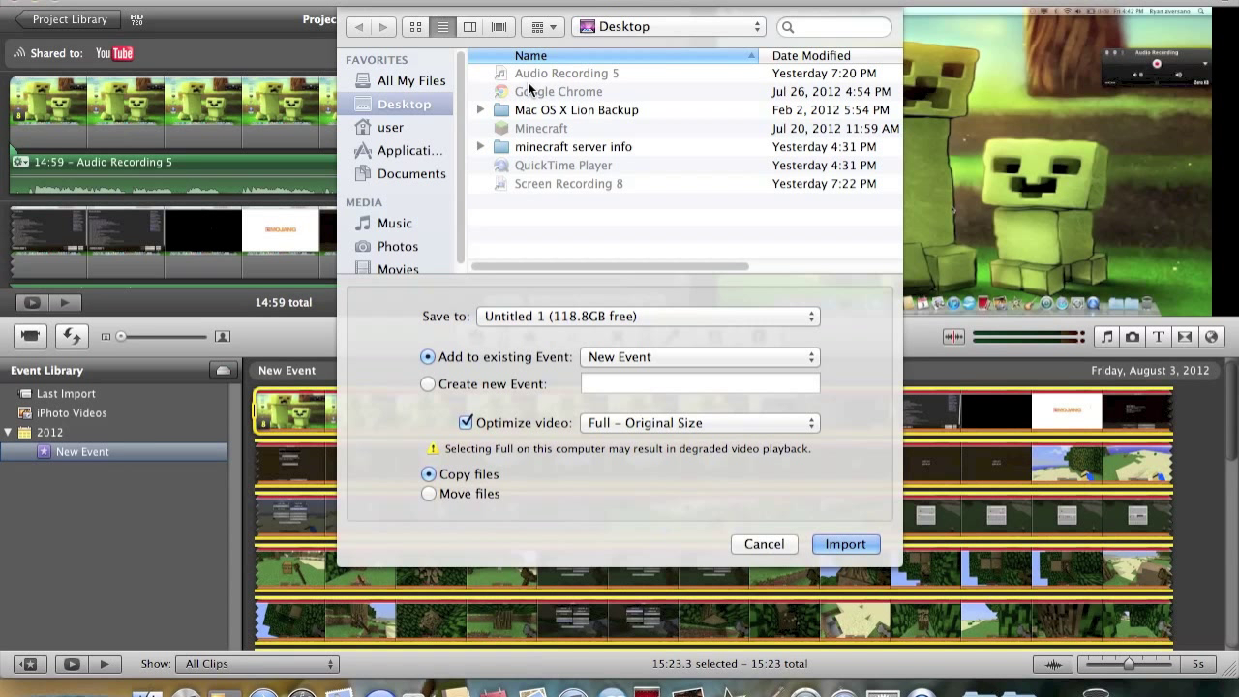
left_click(546, 183)
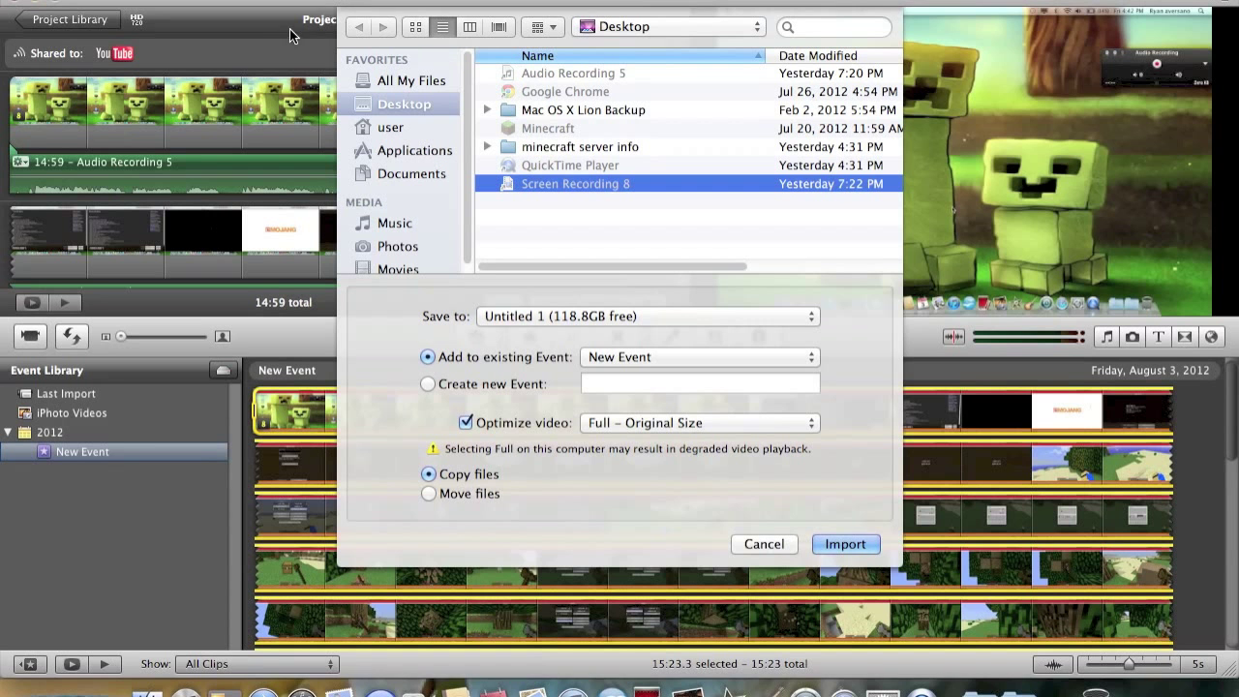
left_click(760, 544)
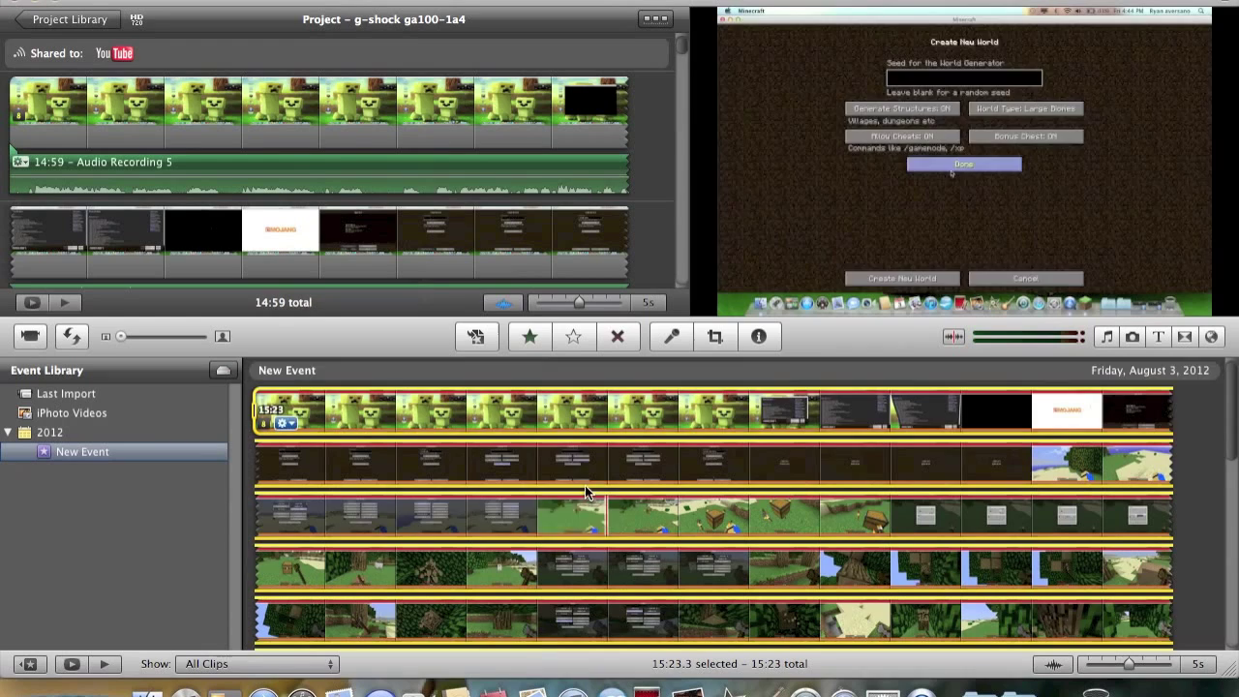
Look at the iTunes recordings in the Music and Sound Effects browser, close the browser and minimize the iMovie window
scroll(434, 553, "down", 3)
scroll(443, 550, "up", 3)
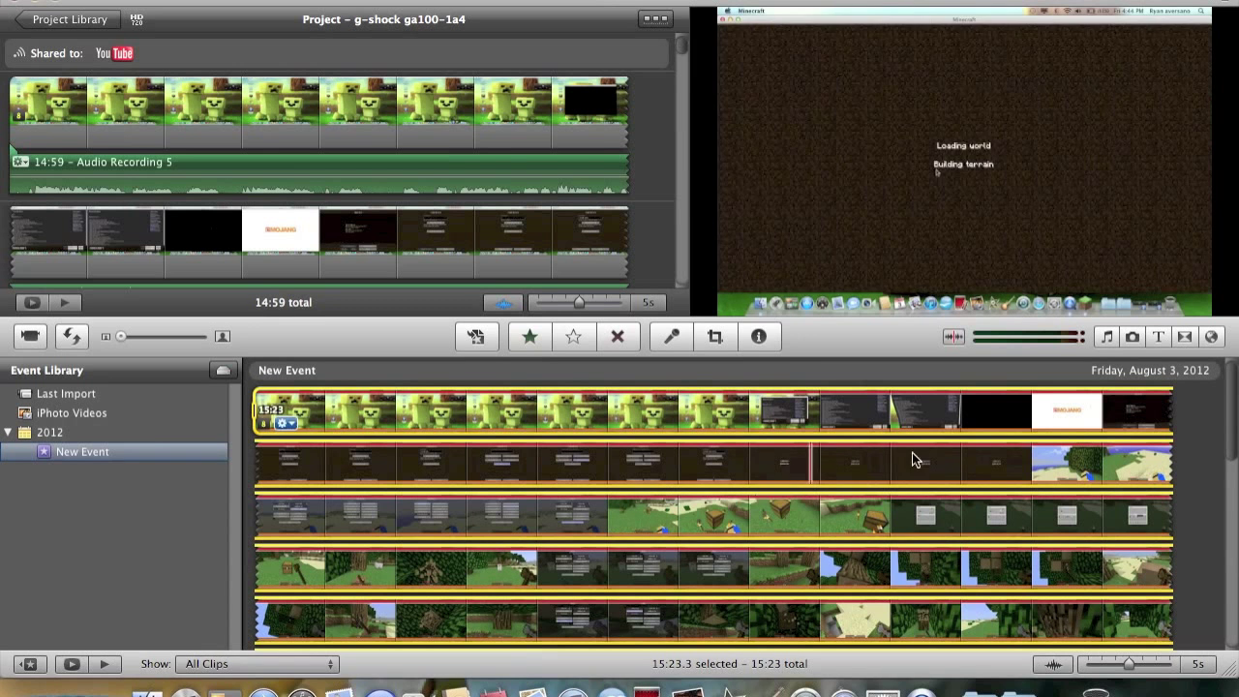
left_click(1107, 338)
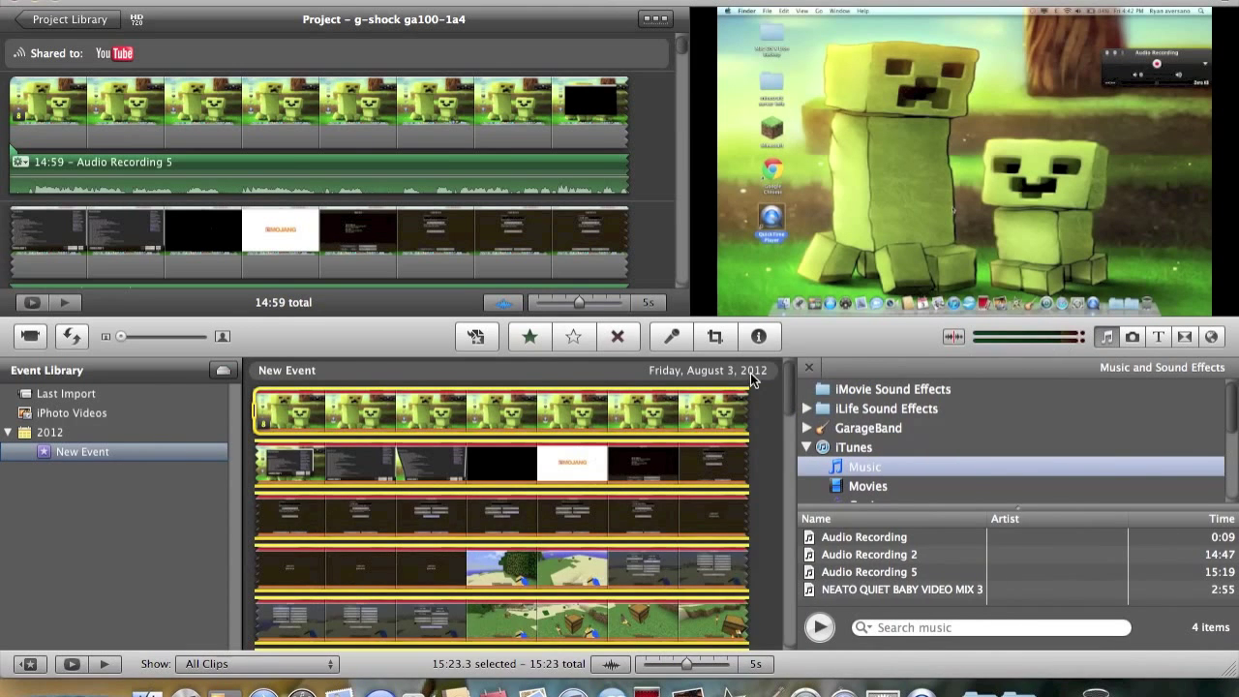
left_click(812, 371)
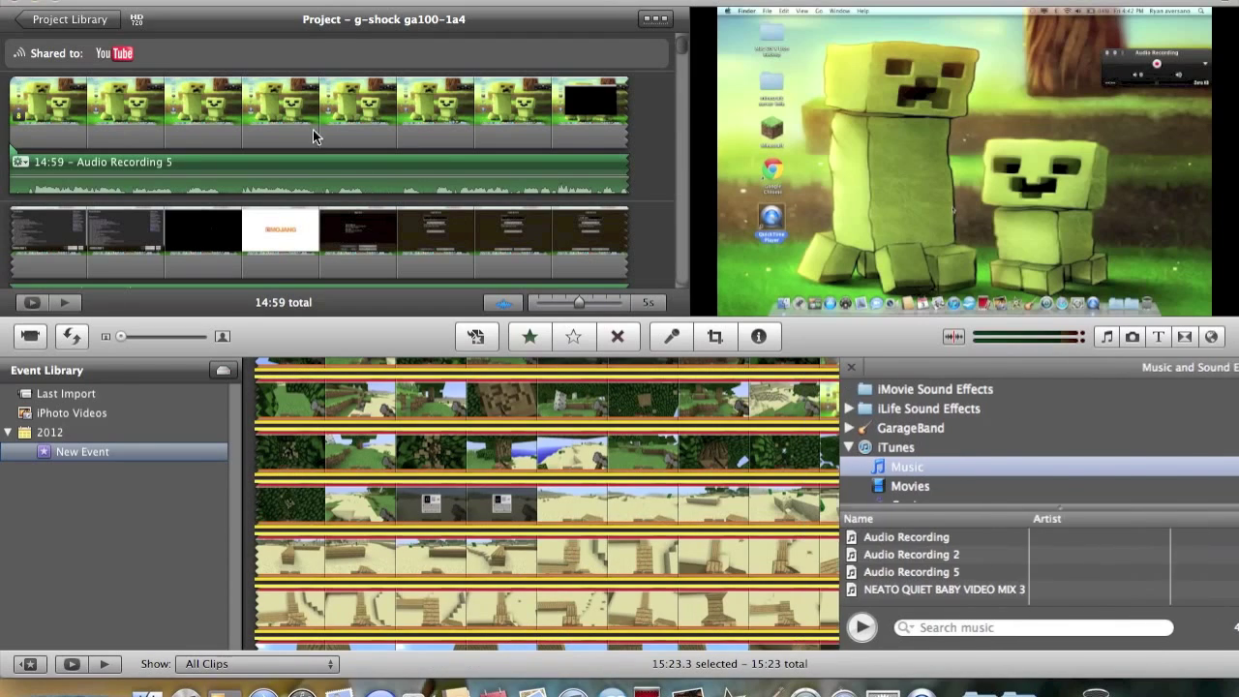
left_click(37, 3)
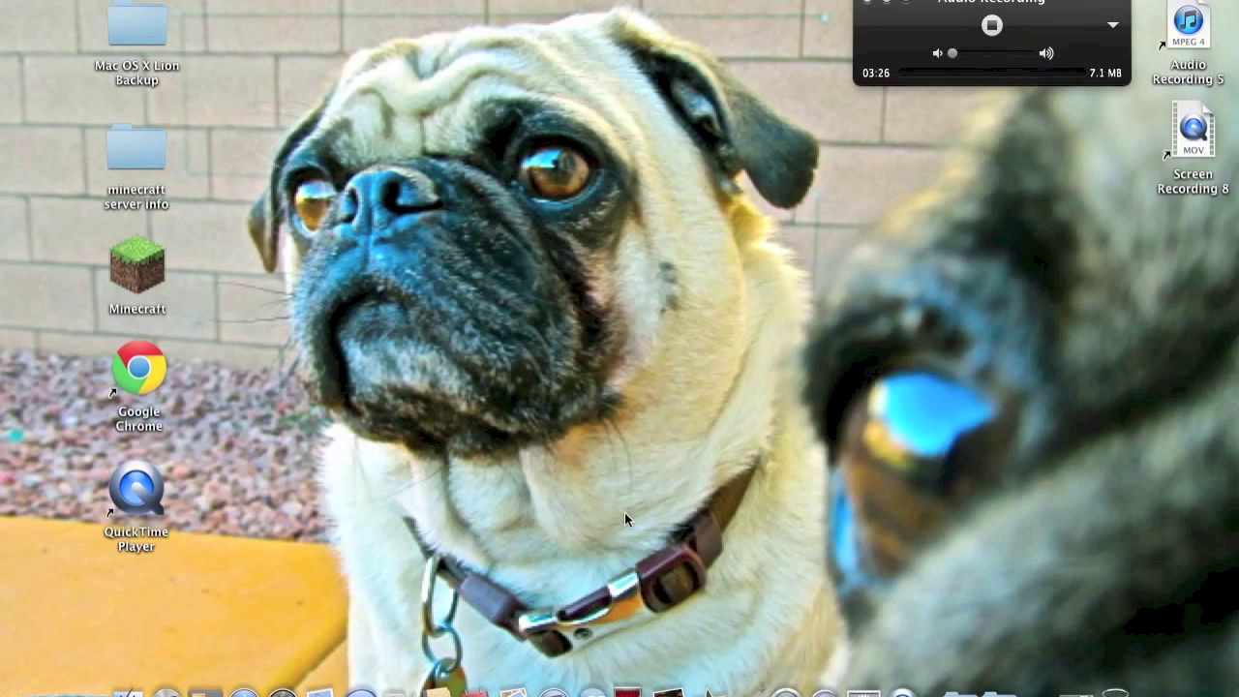
Search All My Files for "quiktime player" in a new Finder window, and close the window
key("super+n")
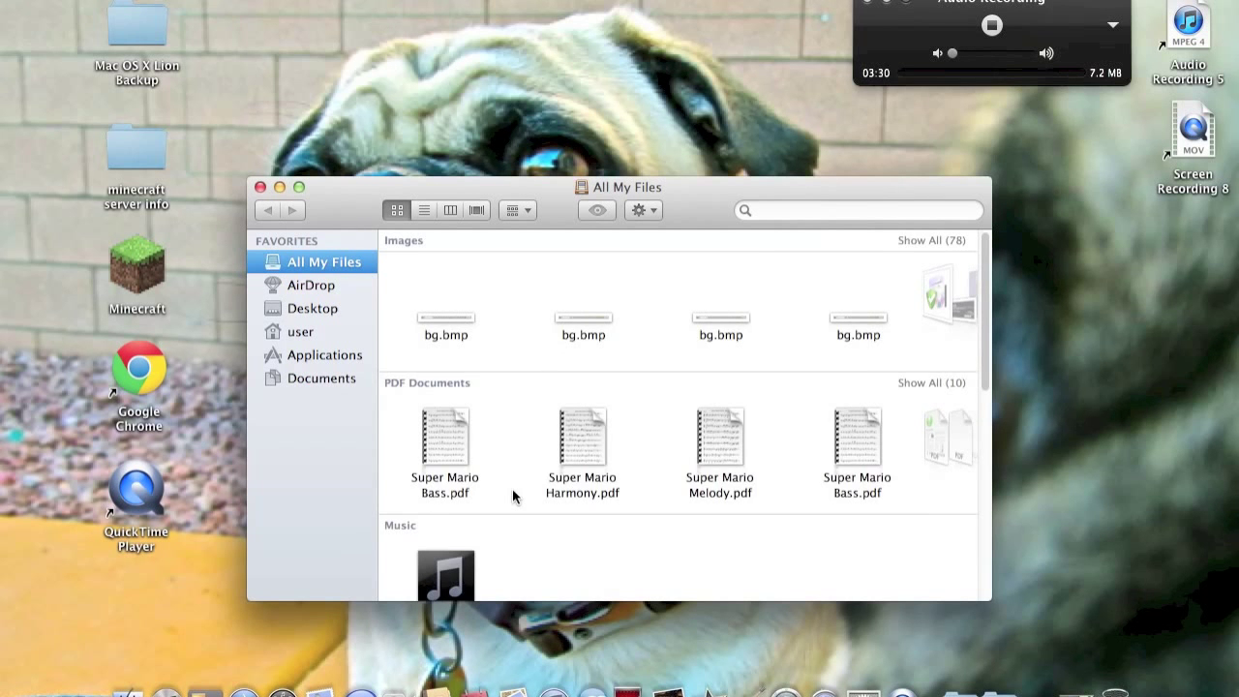
scroll(512, 497, "down", 10)
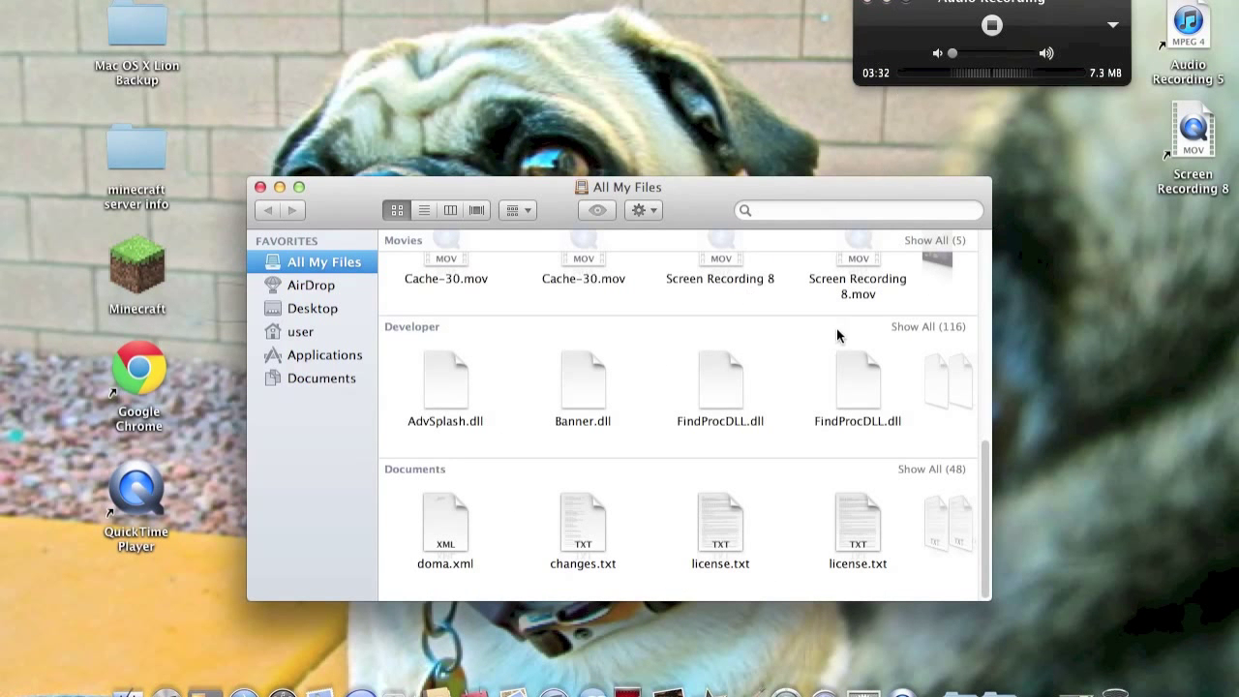
left_click(788, 213)
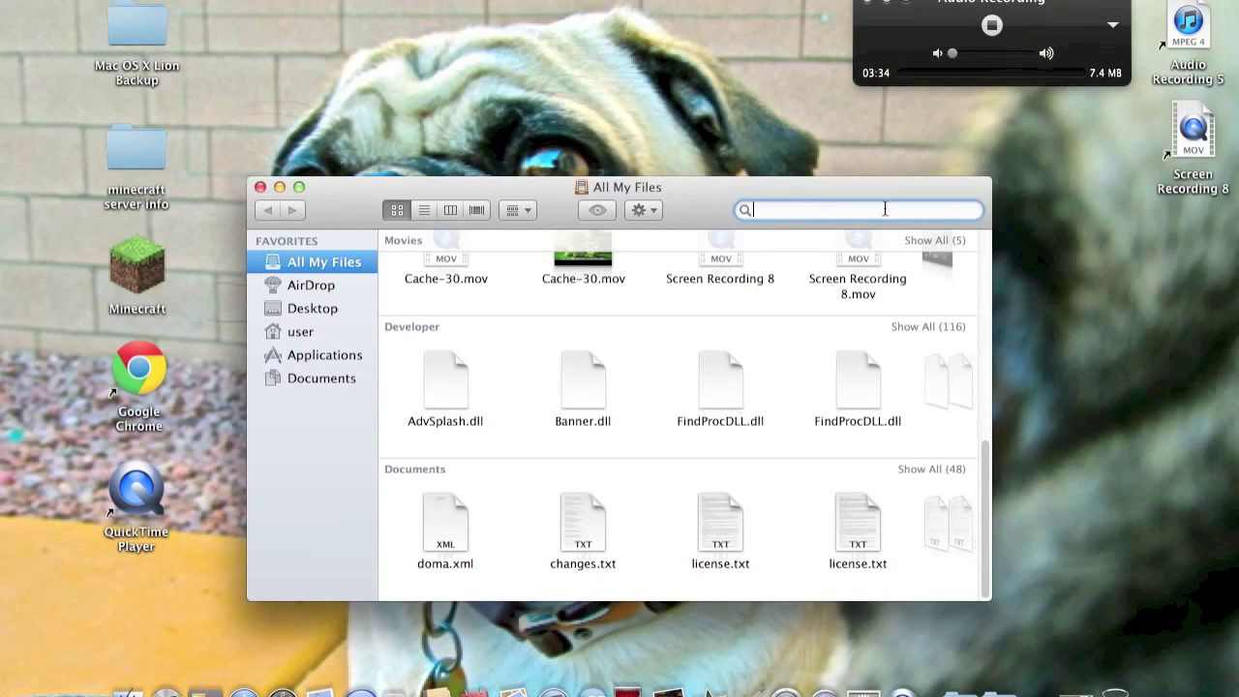
scroll(725, 444, "up", 5)
scroll(725, 444, "up", 2)
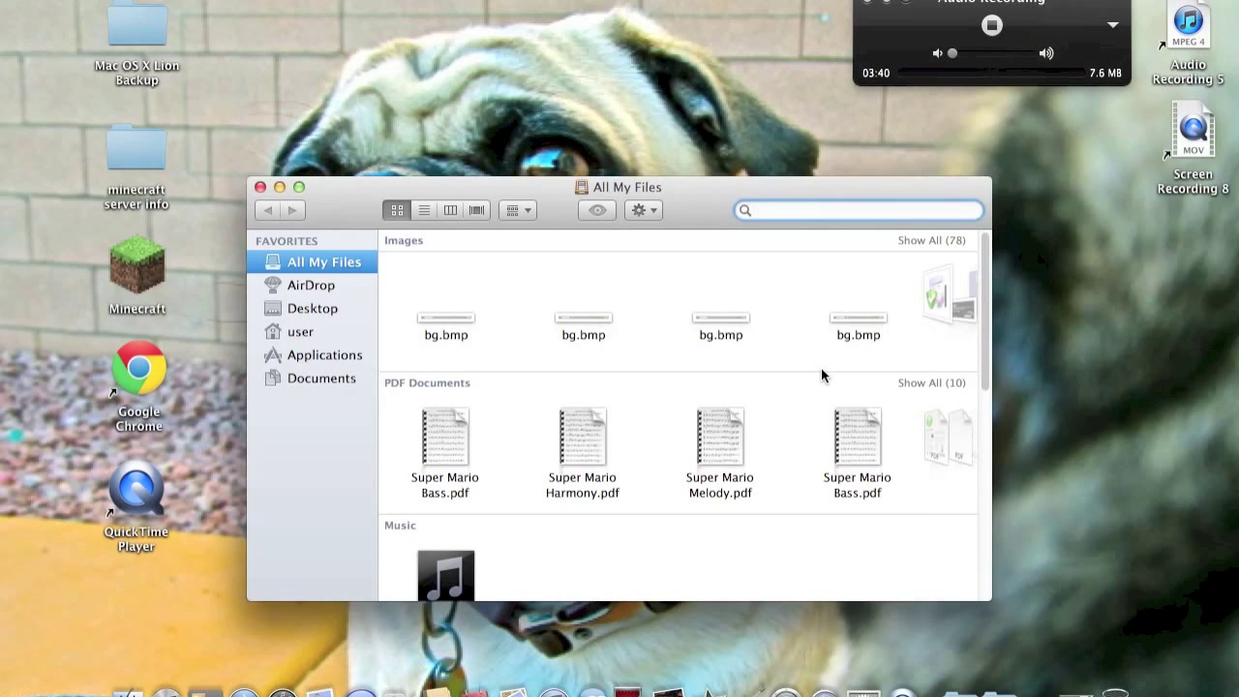
type("quiktimw")
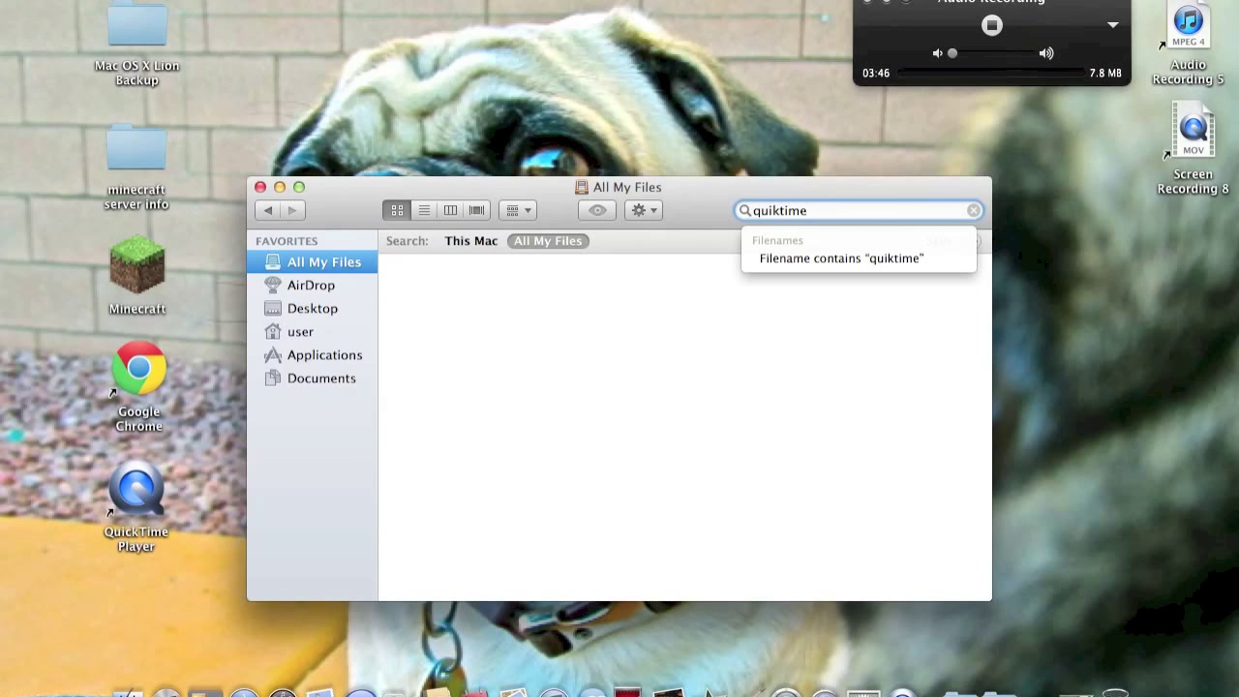
type(" player")
key("Return")
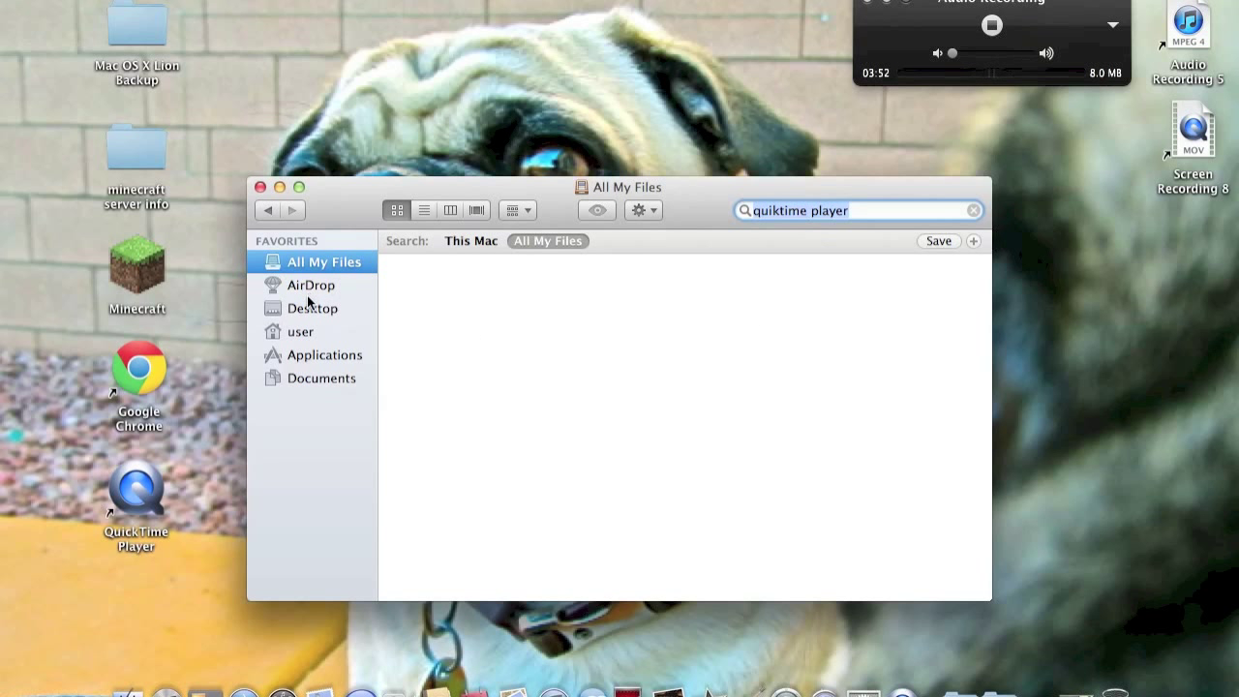
left_click(899, 100)
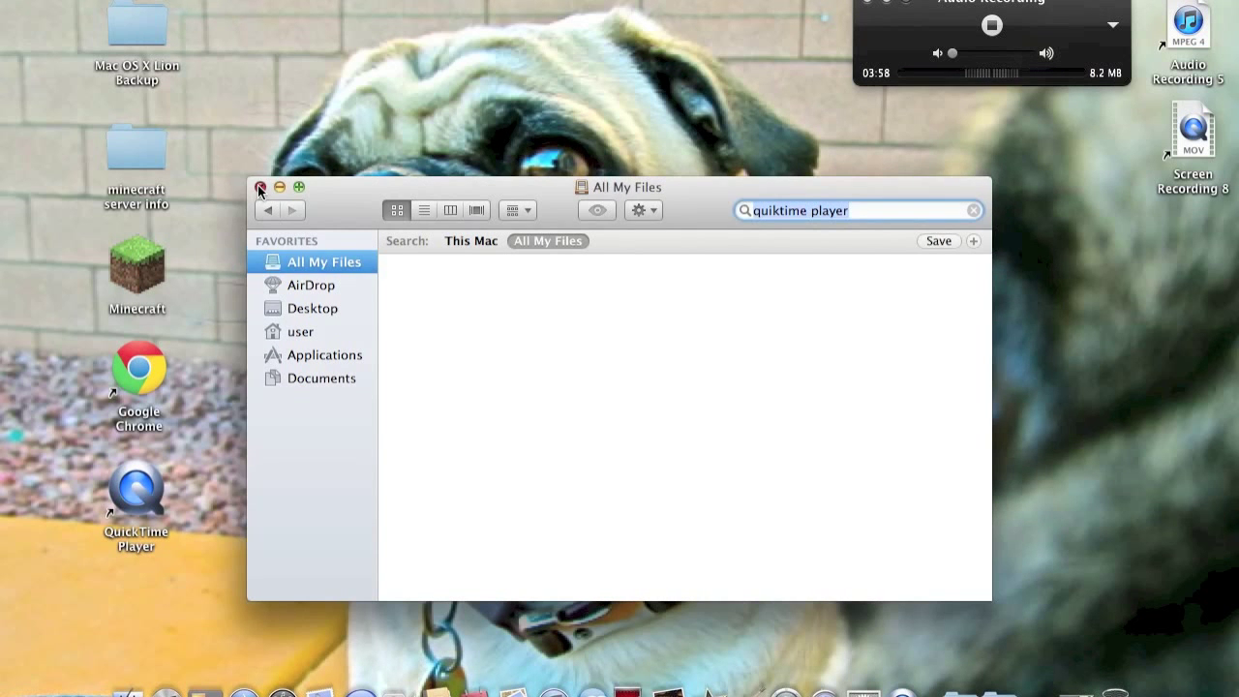
left_click(260, 187)
Open Audio Recording 5 from the desktop in iTunes and look at the recordings in the Music library
left_click_drag(1198, 131, 1196, 132)
left_click(1028, 187)
left_click(1177, 38)
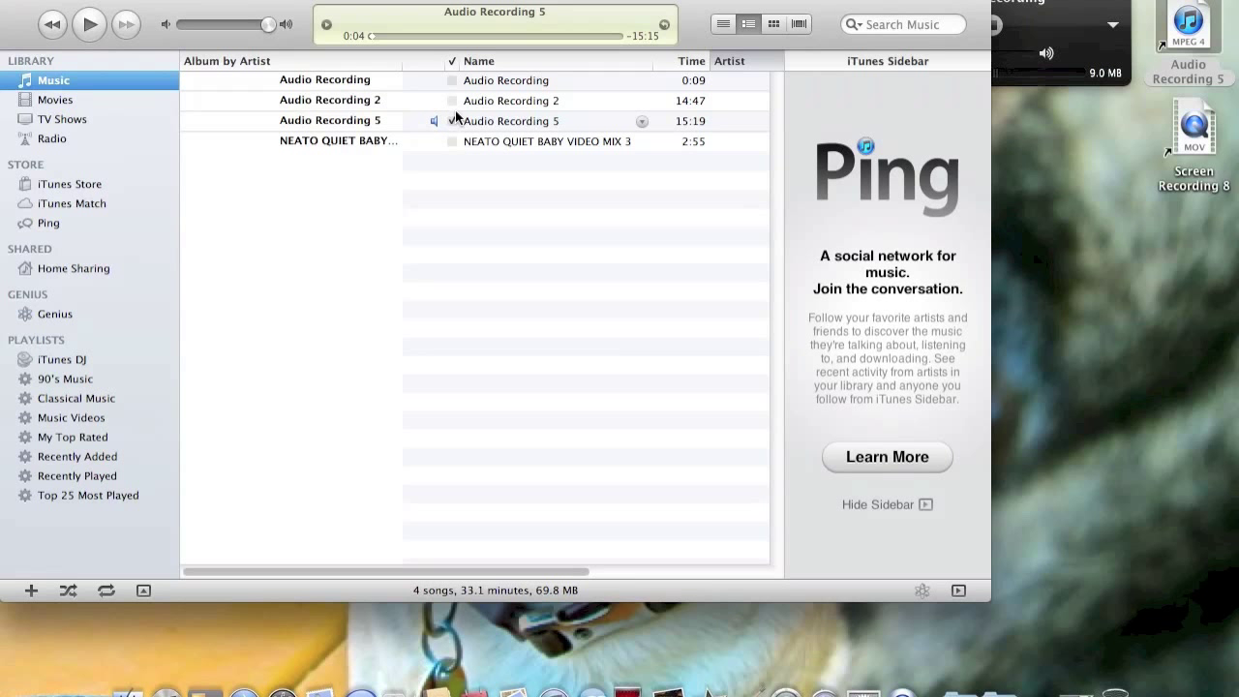
left_click(452, 120)
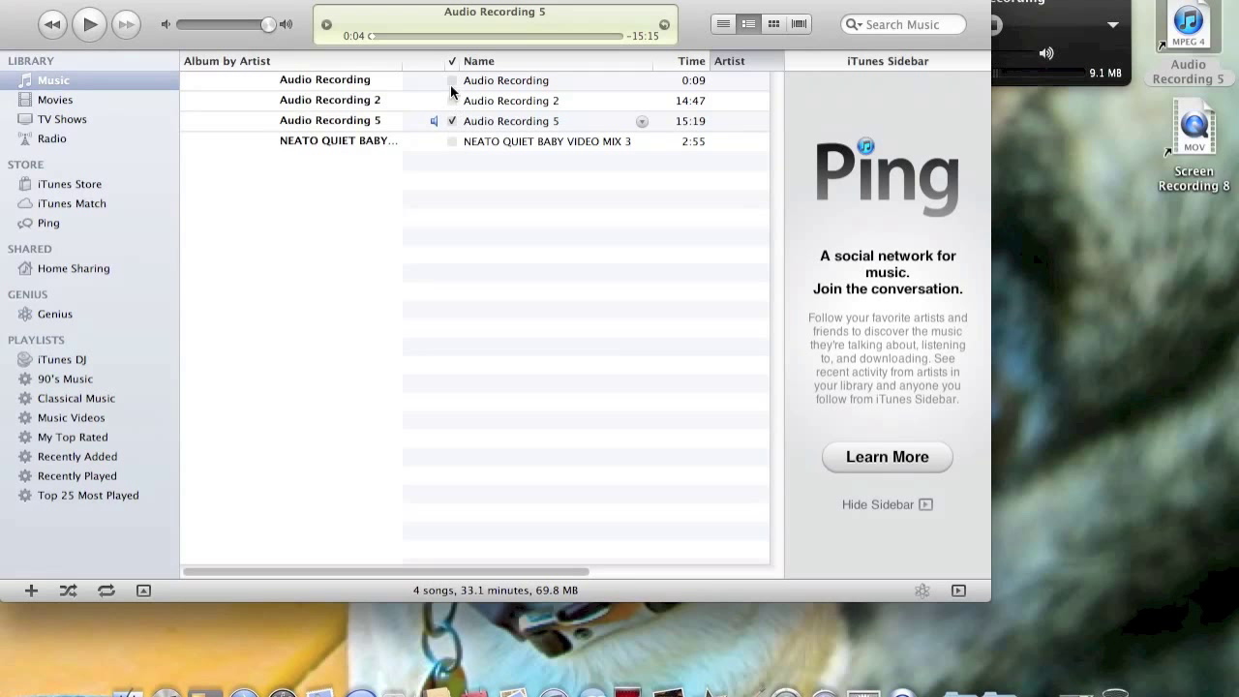
left_click(451, 82)
Close the iTunes window and quit iTunes
left_click(18, 3)
right_click(557, 682)
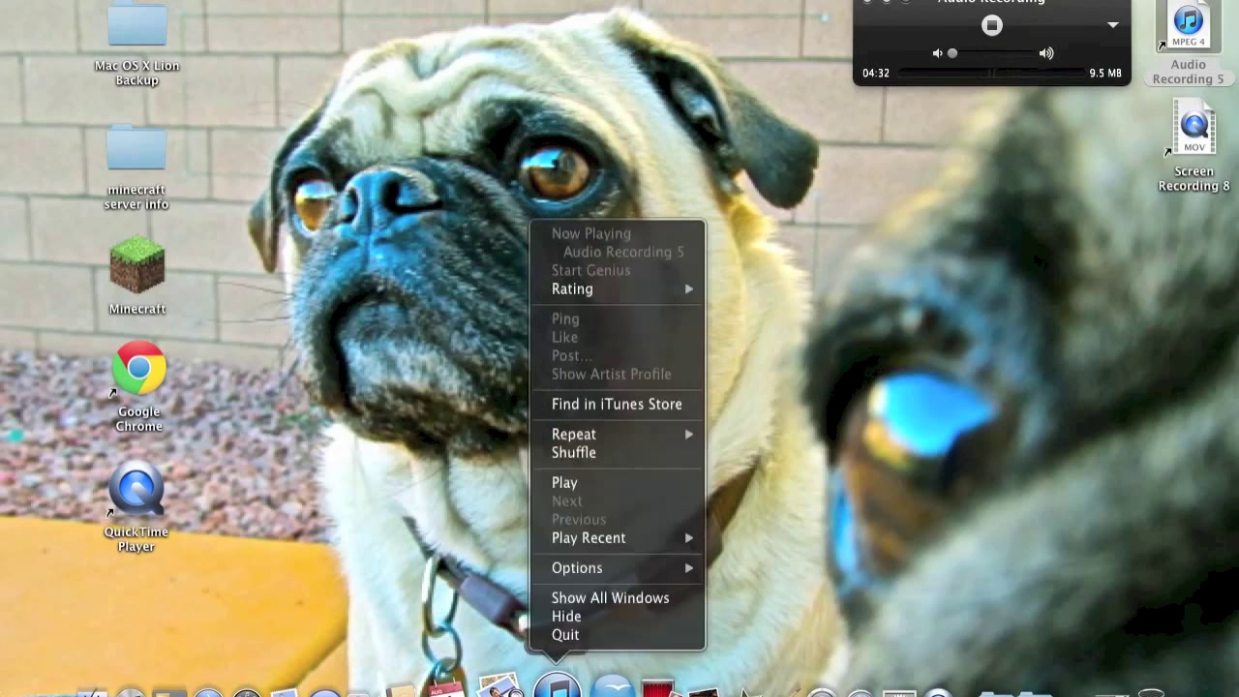
left_click(566, 635)
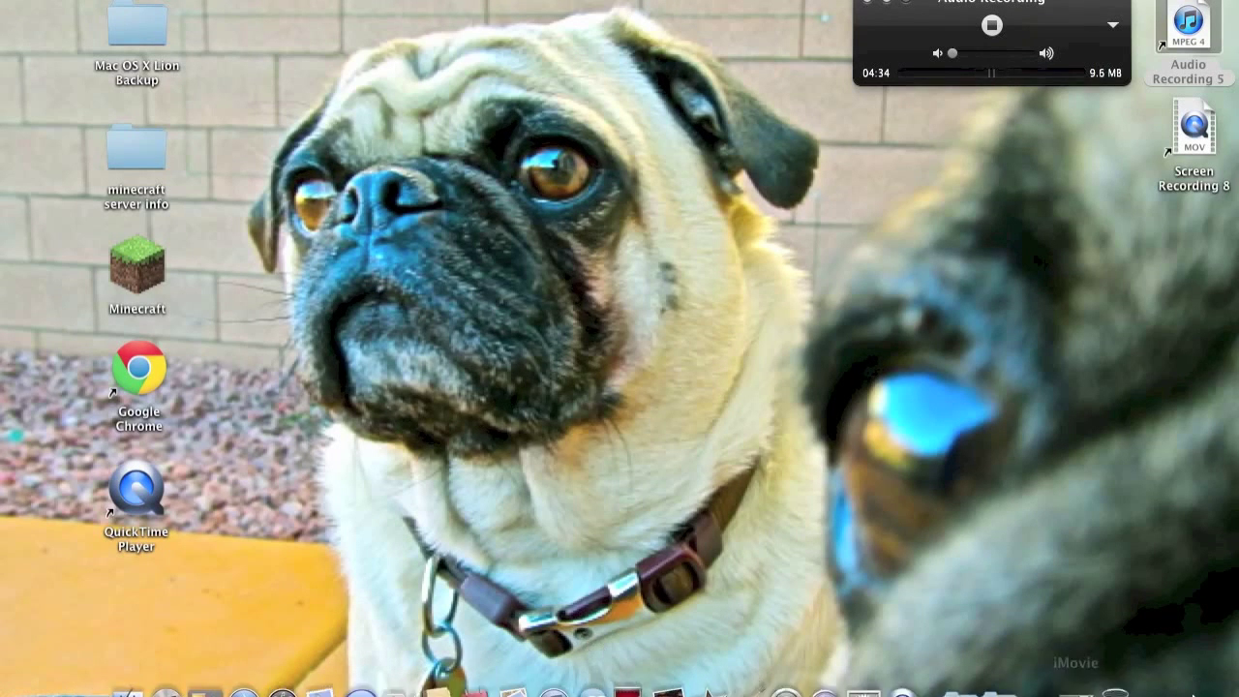
Restore the iMovie window and open the Music and Sound Effects browser to look through the iTunes audio sources
left_click(1078, 682)
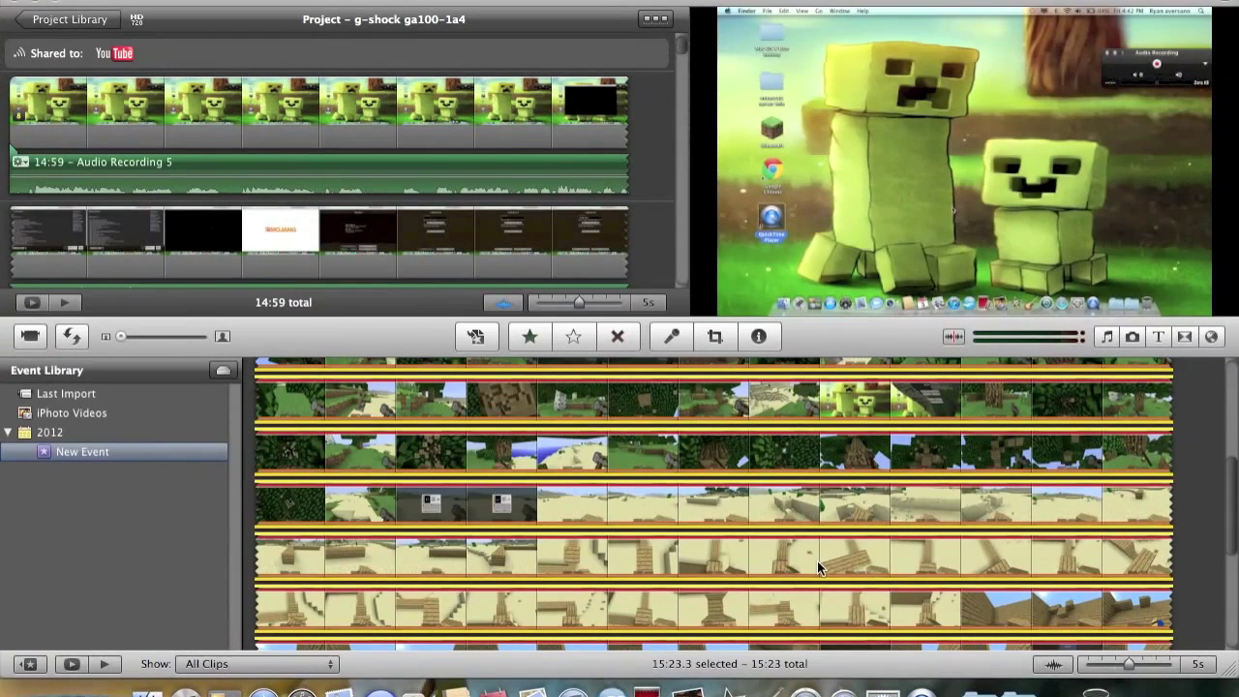
left_click(1107, 338)
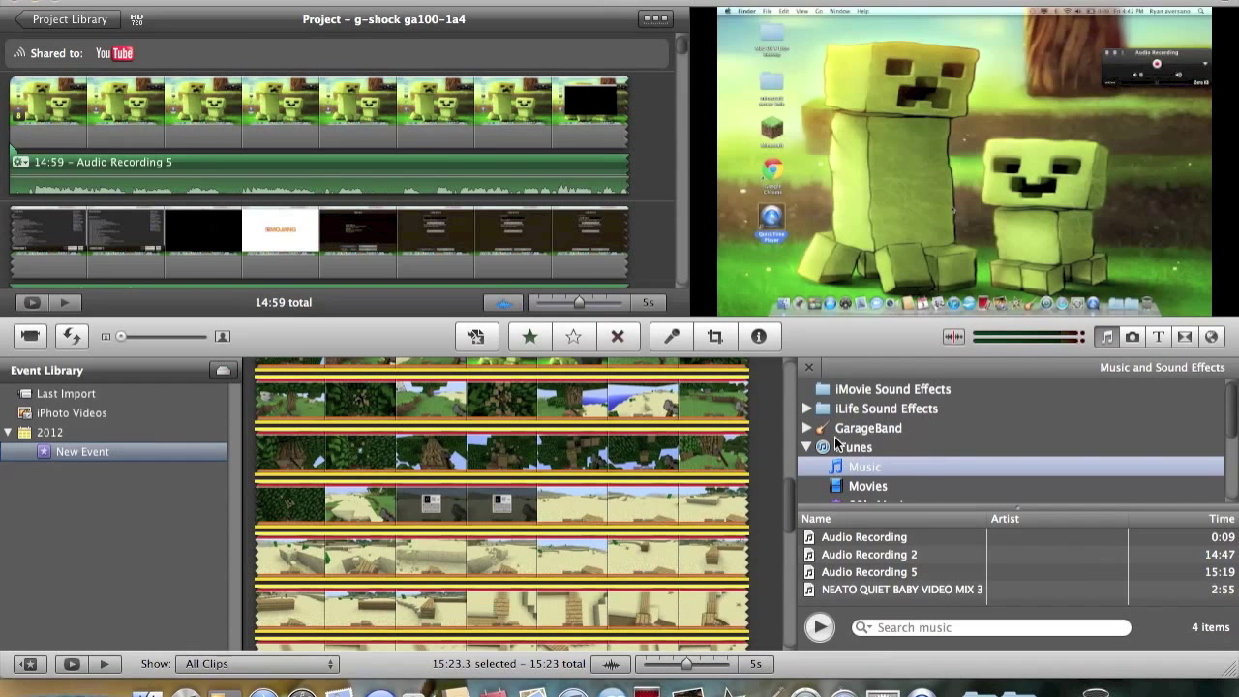
scroll(835, 433, "down", 5)
scroll(835, 434, "up", 5)
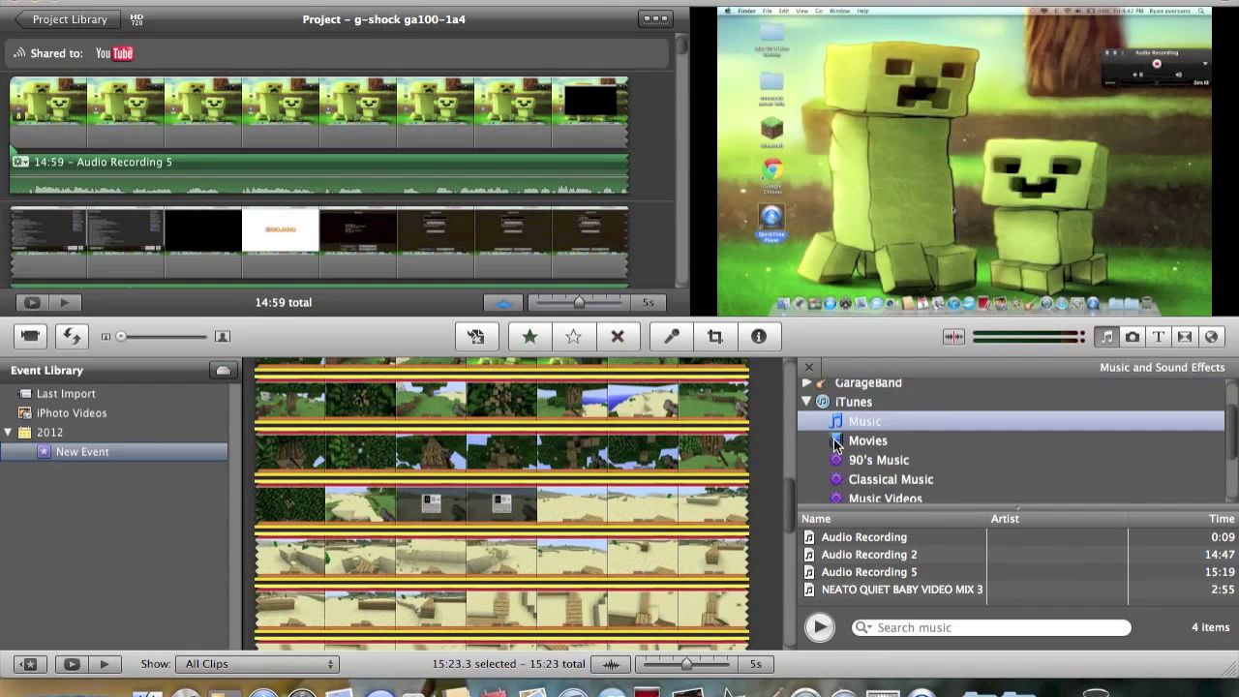
Look through the GarageBand, iLife and iMovie sound effect sources and return to the iTunes audio list
left_click(850, 448)
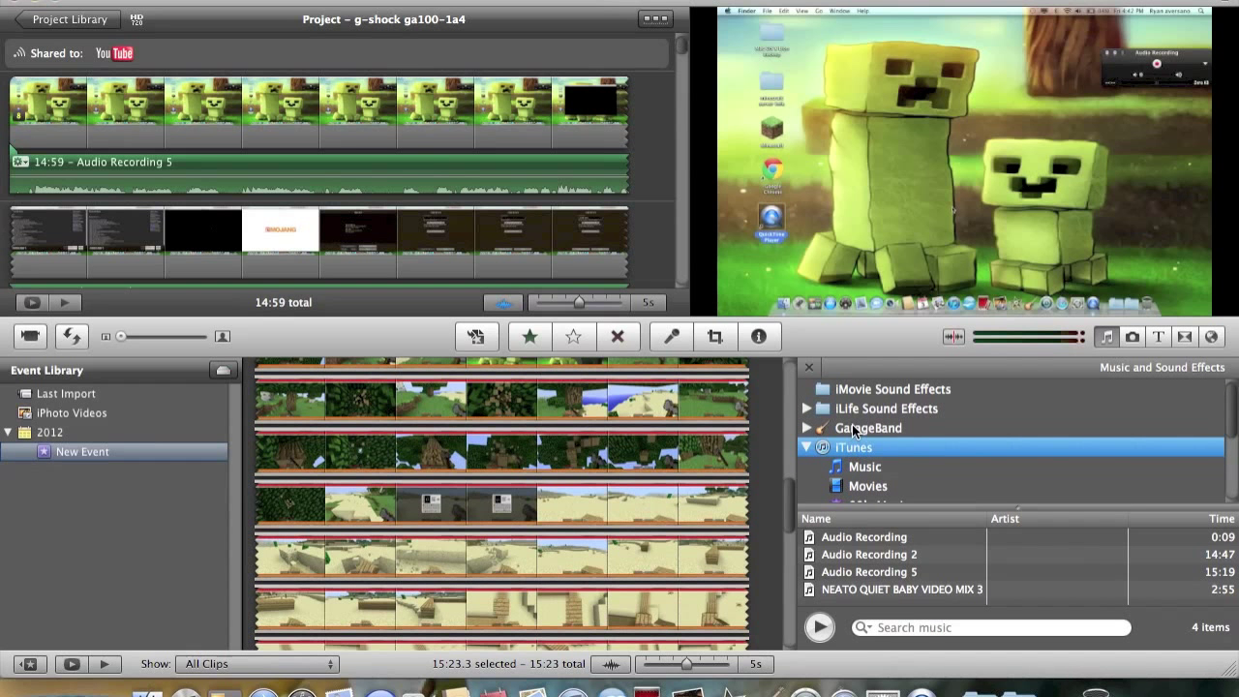
left_click(852, 426)
left_click(859, 408)
left_click(851, 389)
left_click(856, 448)
scroll(856, 455, "down", 1)
scroll(854, 452, "down", 1)
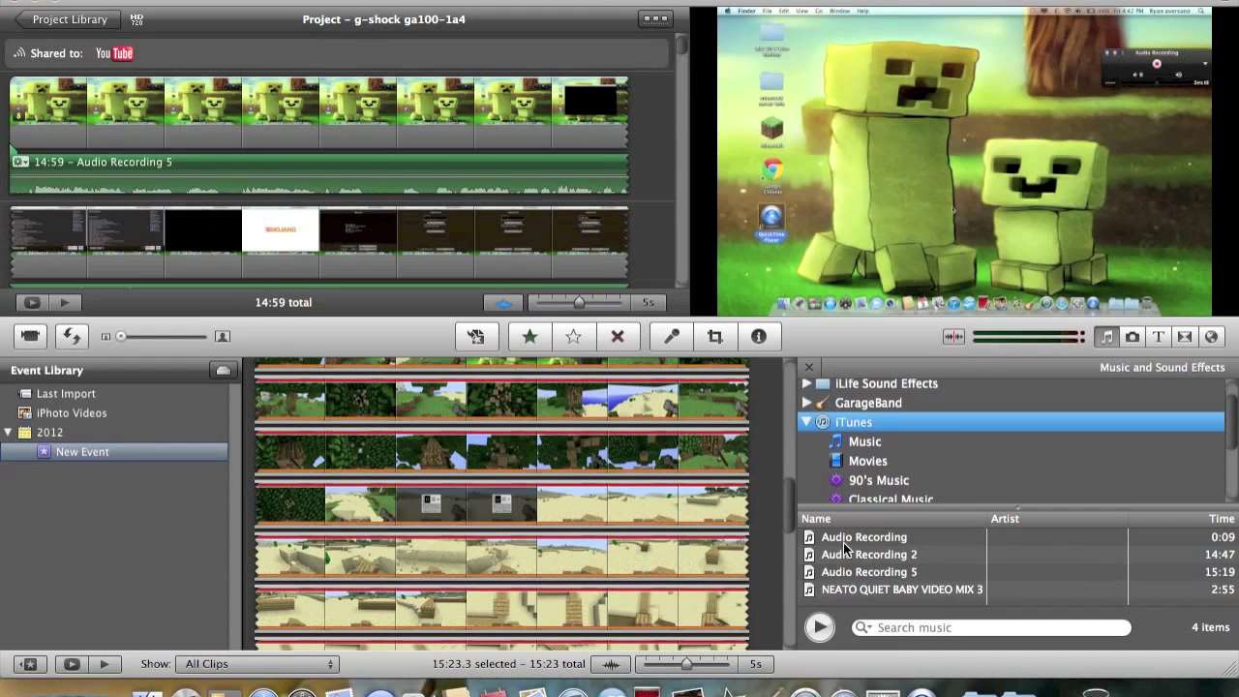
Try placing Audio Recording 5 from the iTunes list onto the project's first row of clips, and abandon the placement
left_click(857, 575)
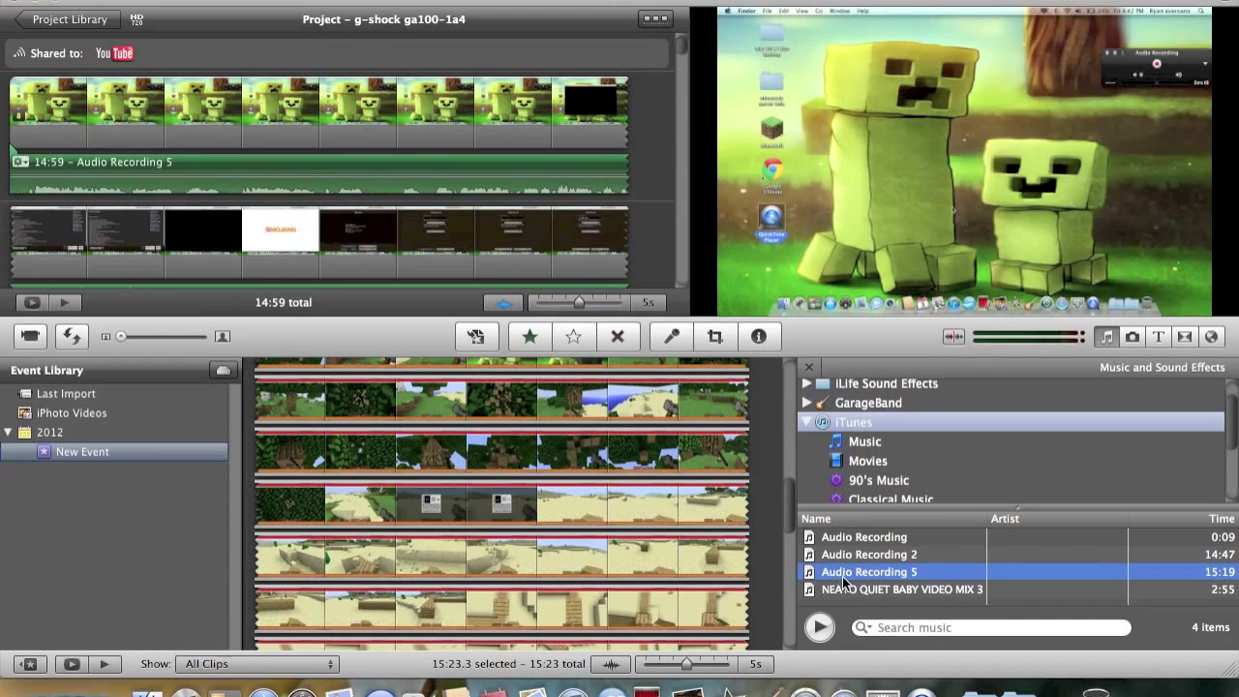
left_click_drag(828, 578, 354, 337)
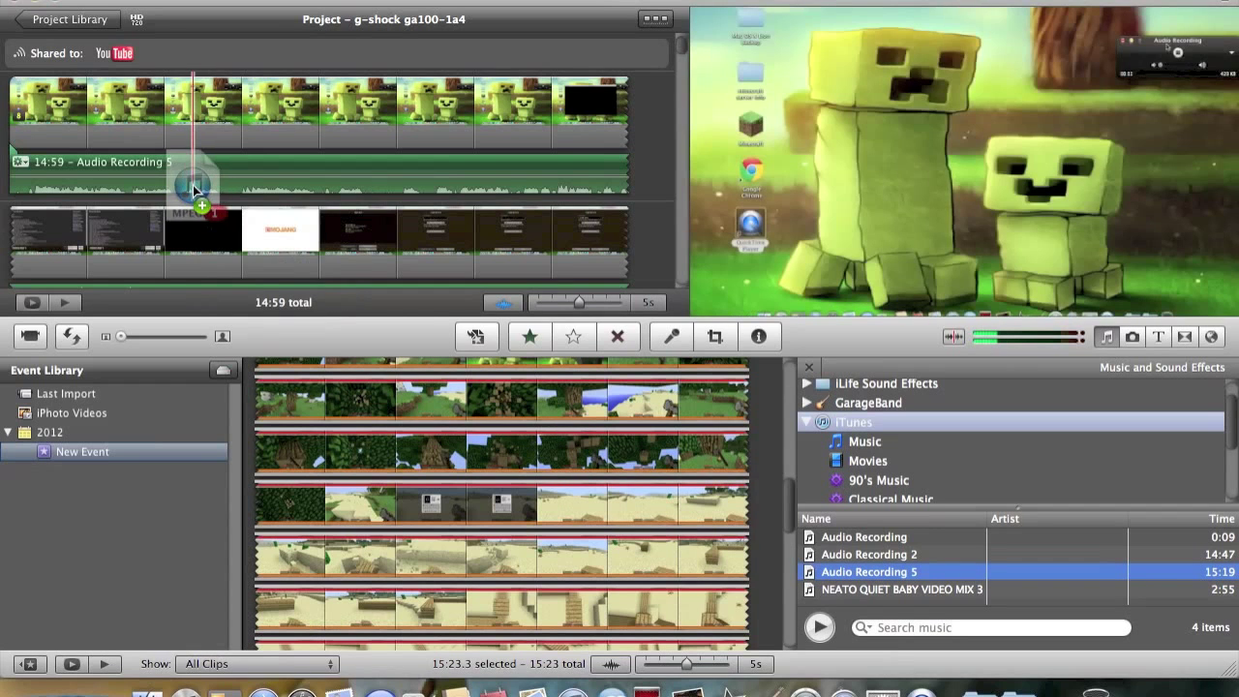
left_click_drag(193, 185, 948, 472)
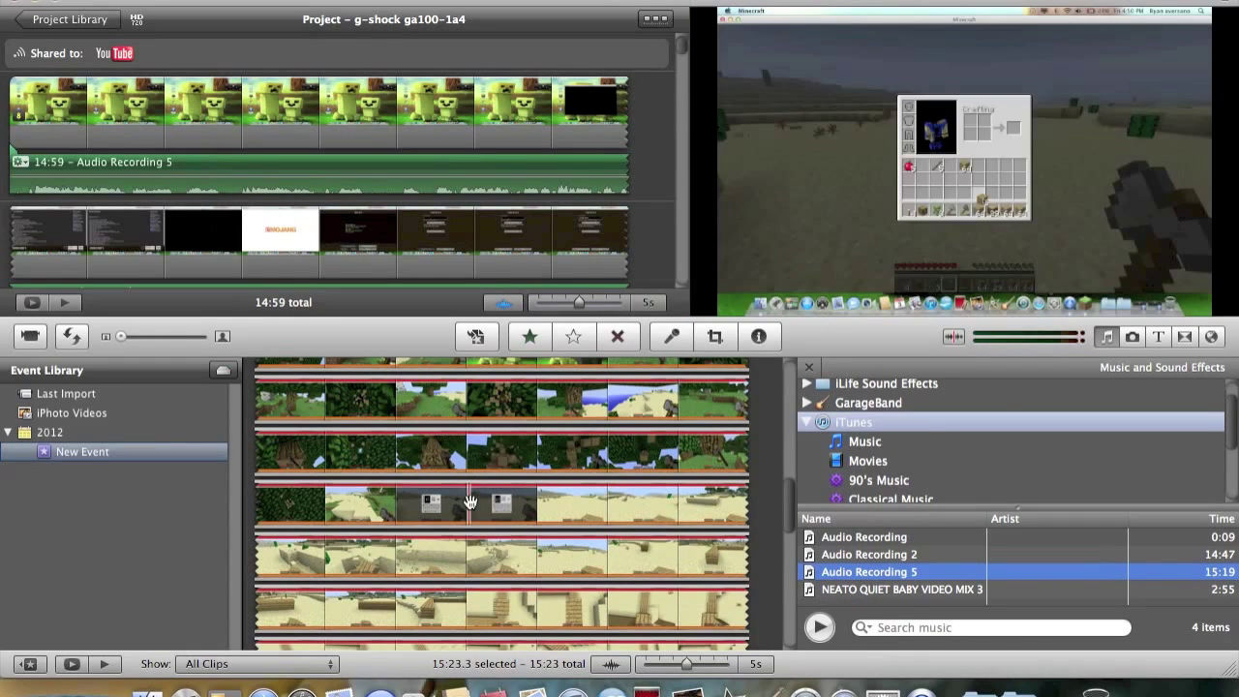
scroll(288, 469, "up", 3)
scroll(288, 462, "up", 10)
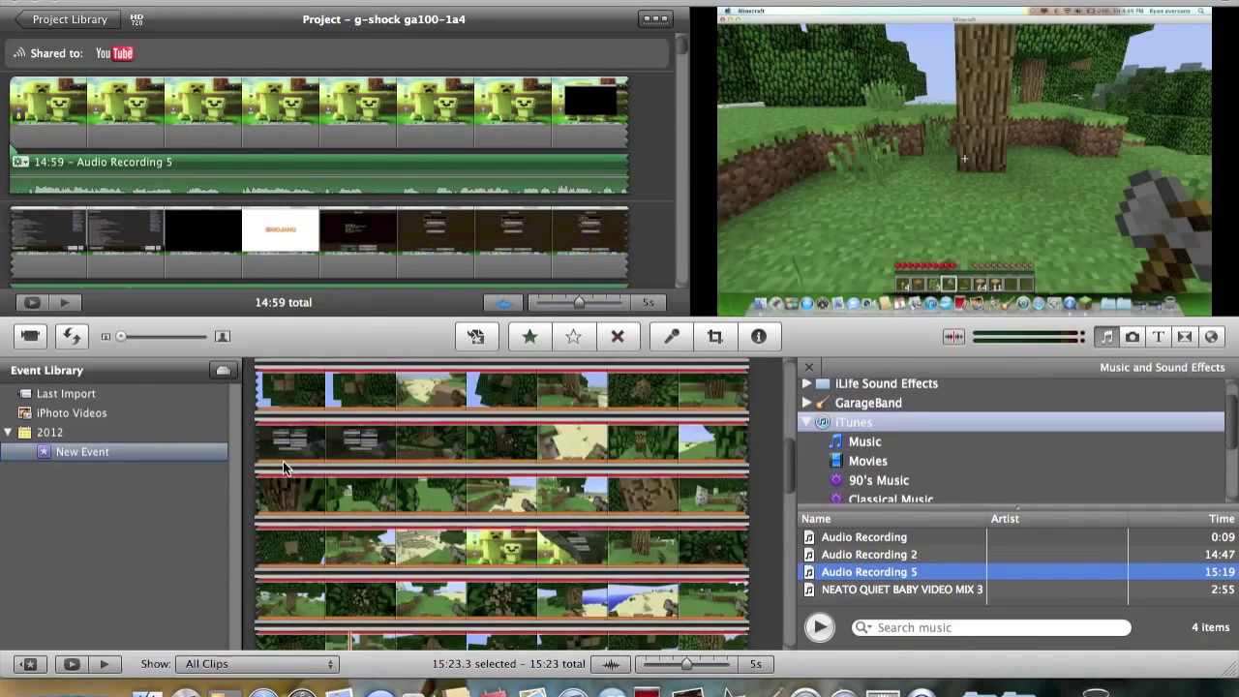
right_click(310, 456)
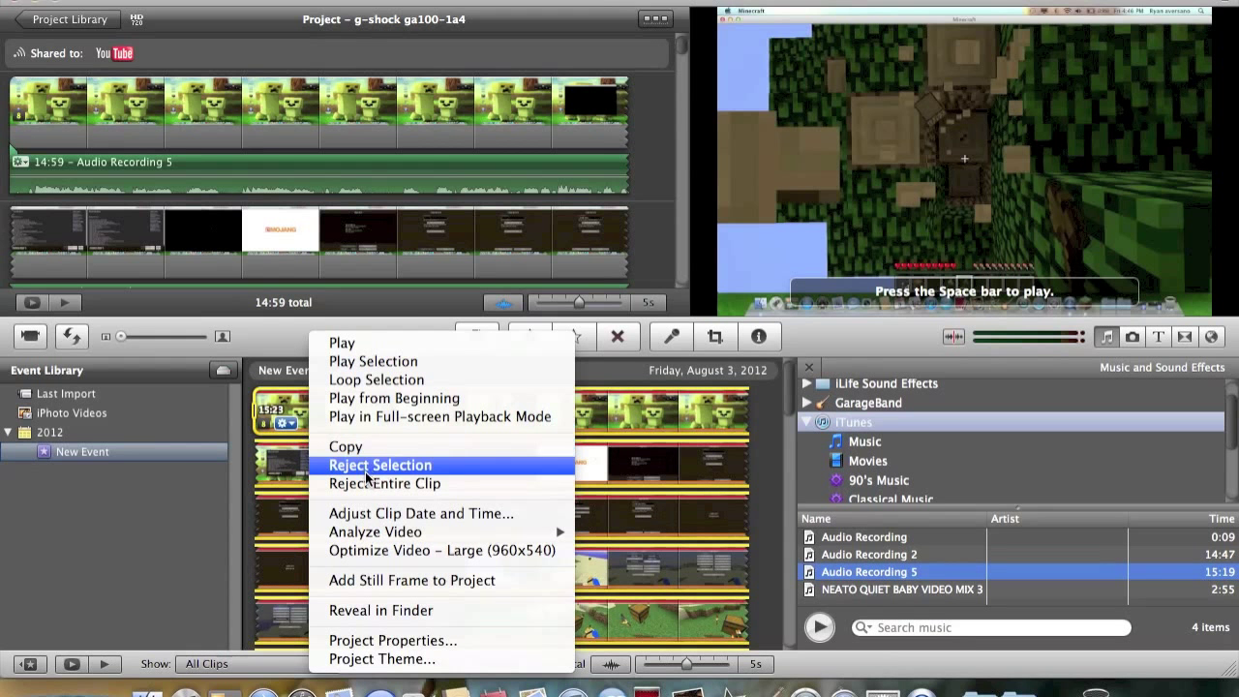
left_click(291, 204)
right_click(306, 206)
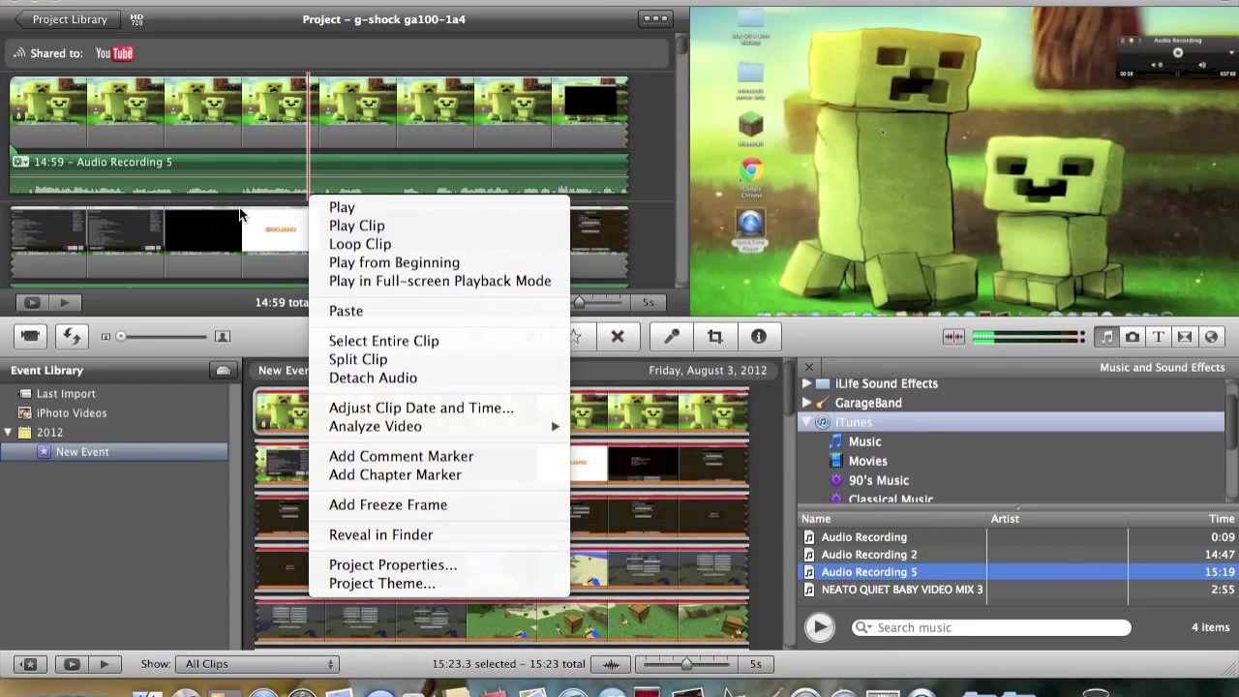
left_click(188, 386)
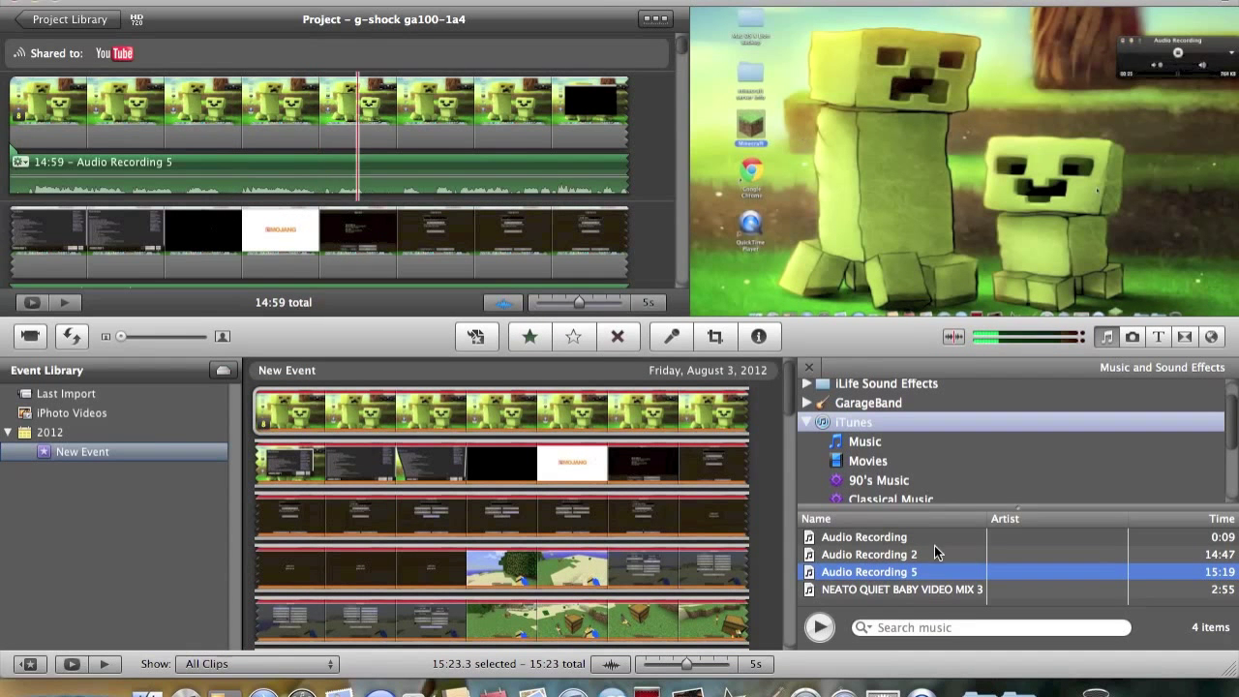
Add Audio Recording 5 beneath the project's existing audio track, starting partway along the first row, and remove the duplicate again
left_click_drag(864, 579, 29, 165)
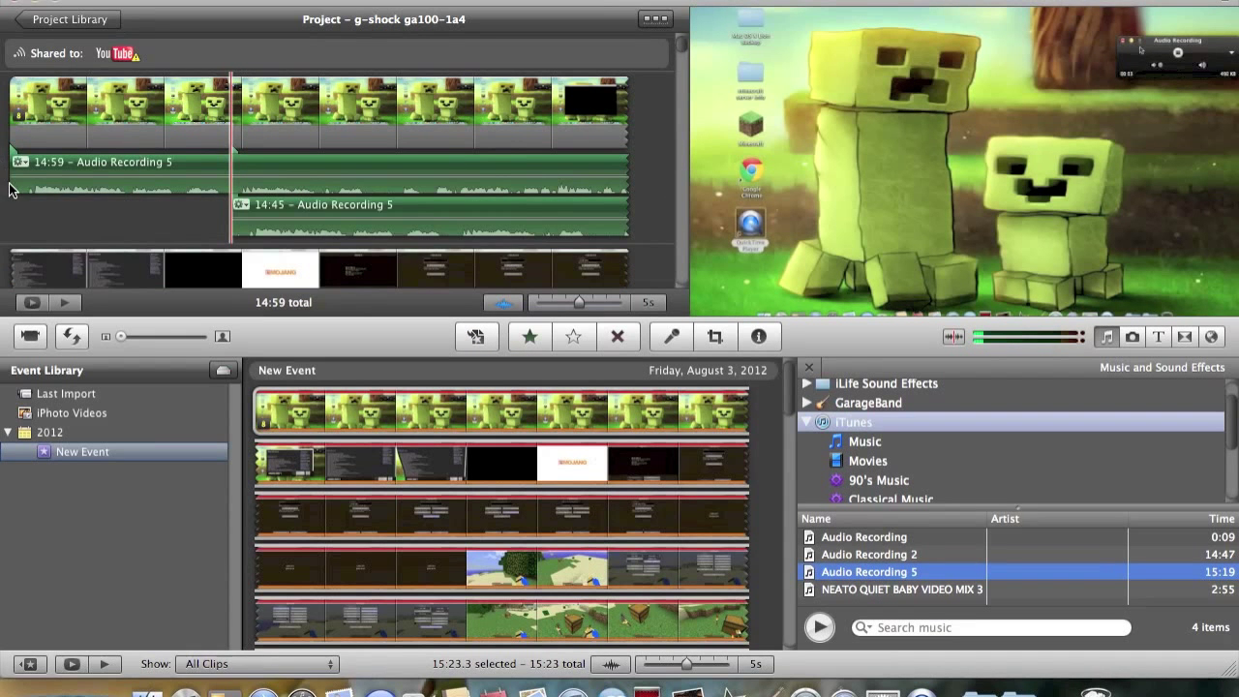
key("Return")
Look through the project to the end of its video and audio track and return to the beginning
left_click_drag(681, 49, 678, 129)
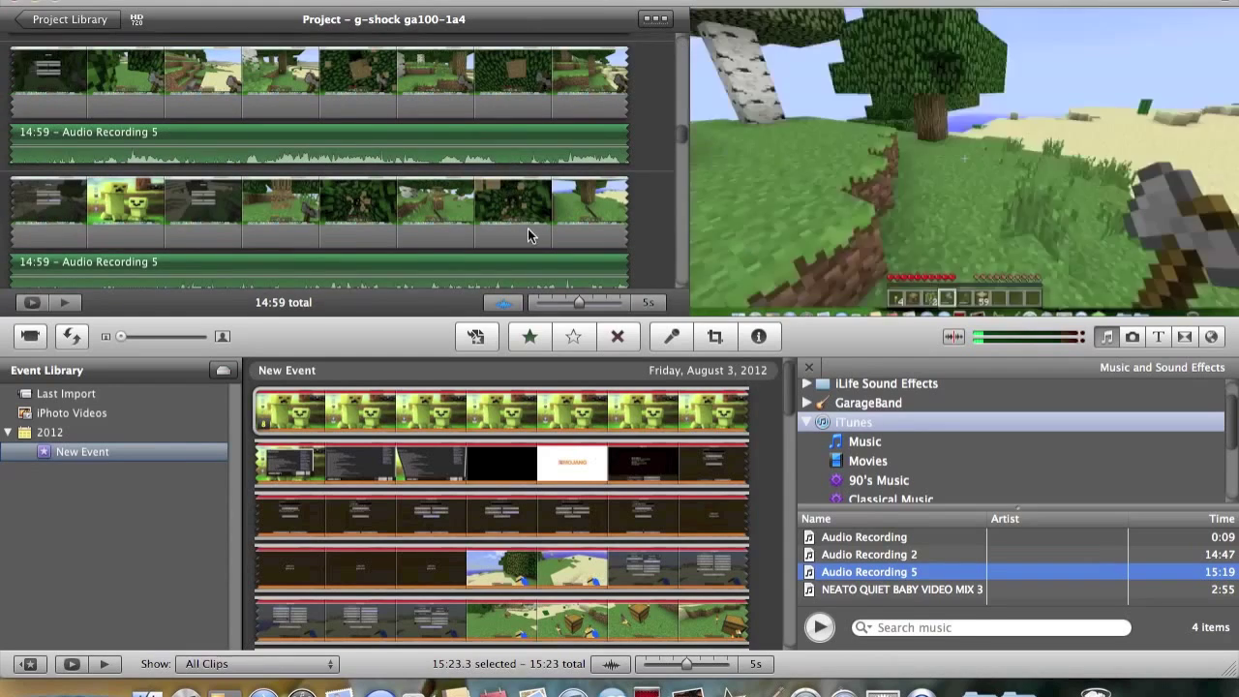
scroll(533, 232, "down", 1)
left_click_drag(678, 143, 659, 303)
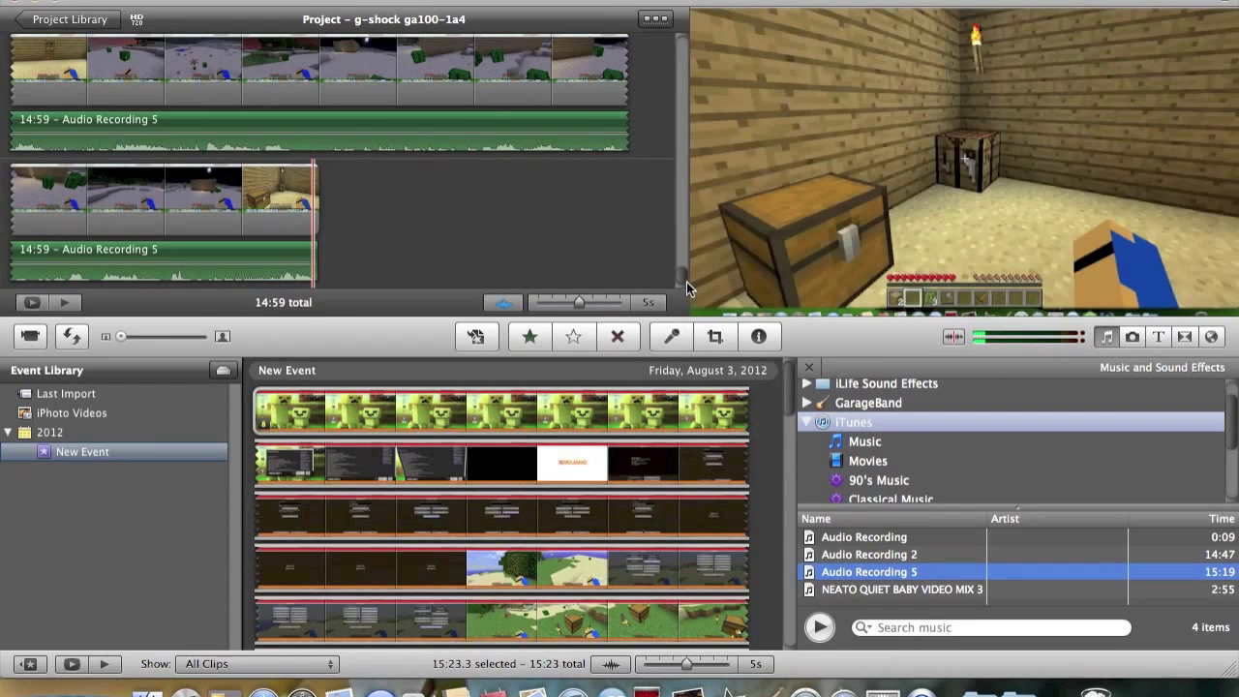
left_click_drag(685, 286, 657, 31)
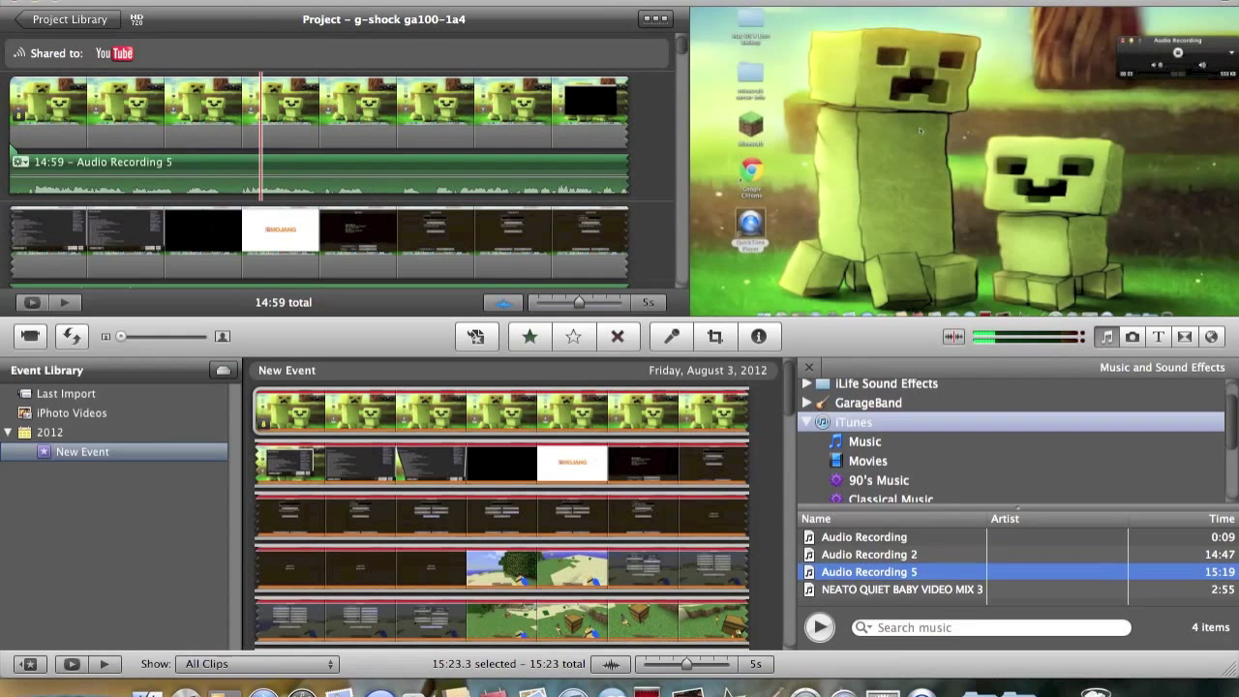
Open the YouTube publishing settings for the project to review the details and size options, and cancel without publishing
left_click(354, 1)
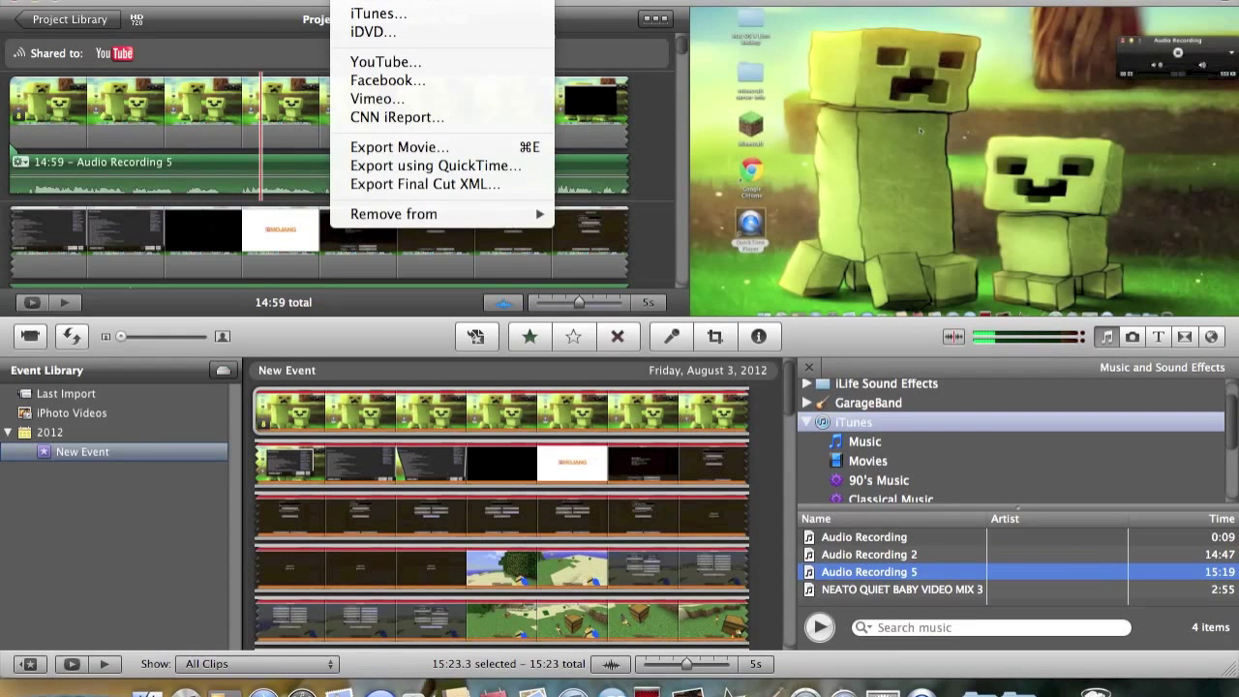
left_click(376, 62)
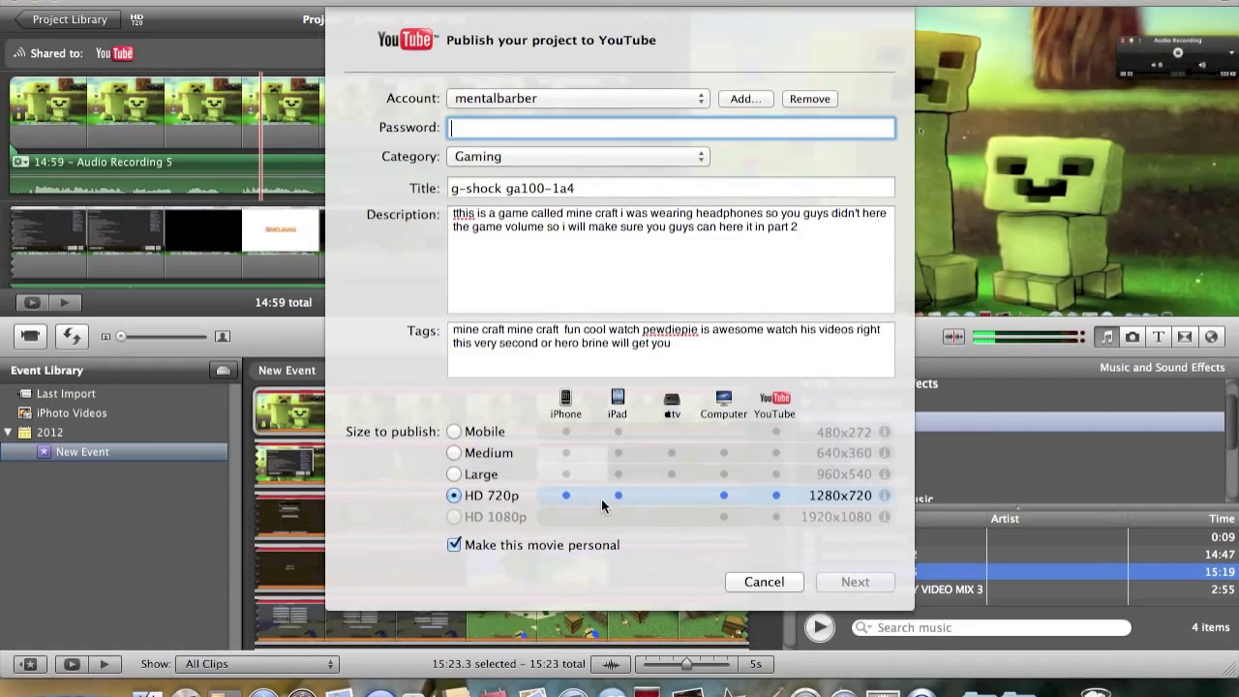
left_click(763, 582)
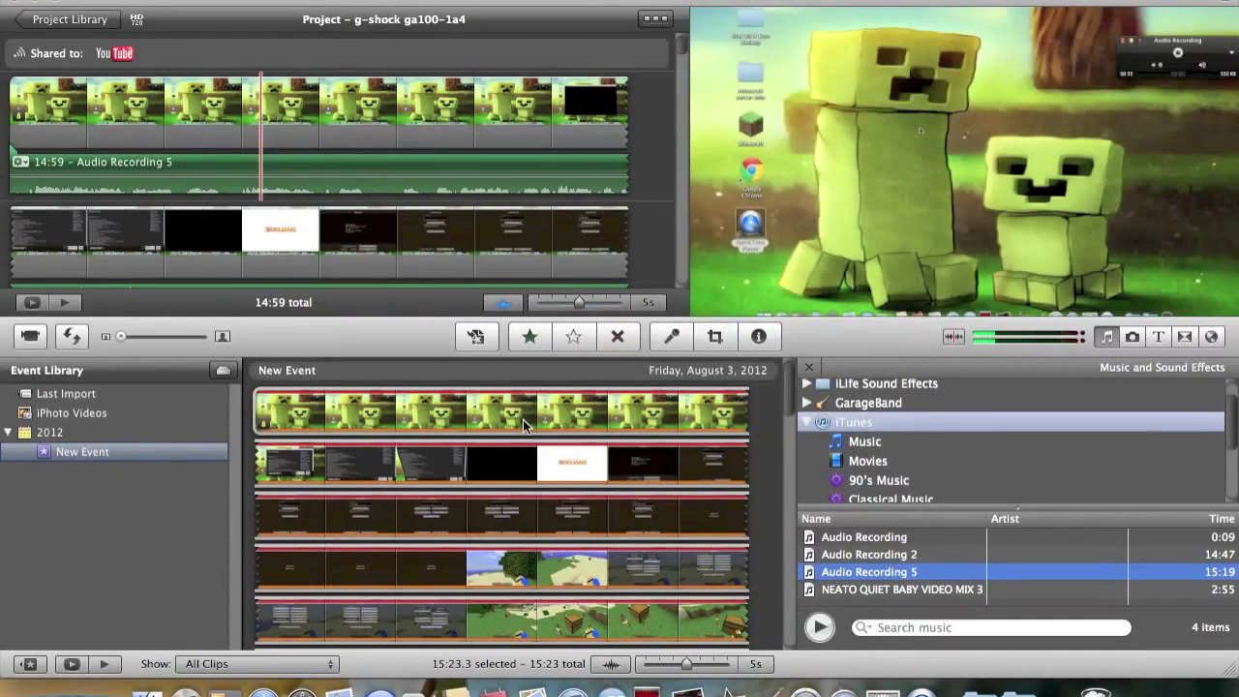